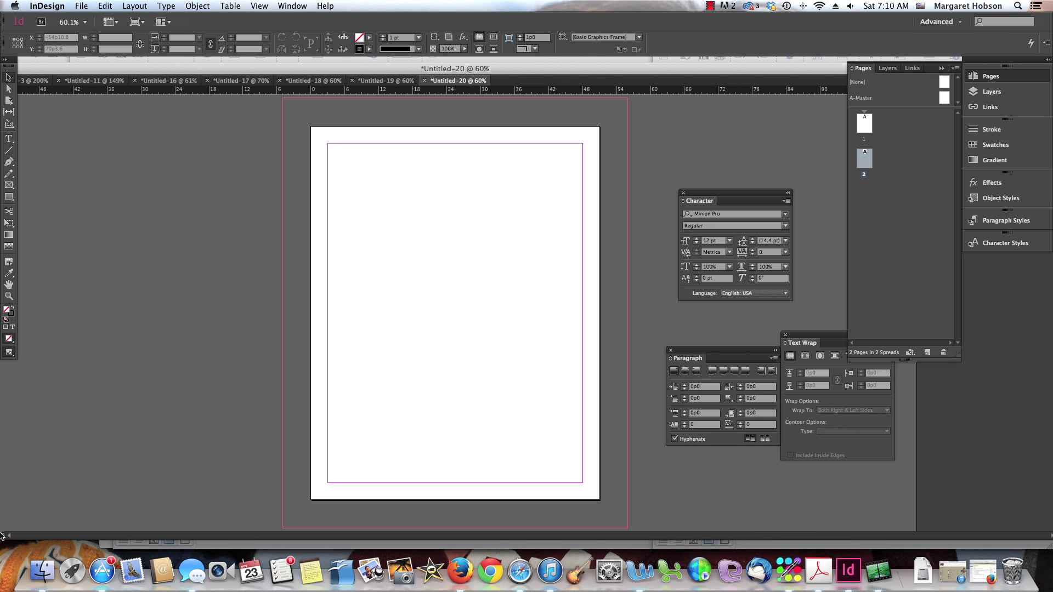
Switch to Finder to find zenga.doc in the Desktop's zen folder.
{"action": "left_click", "coordinate": [32, 567]}
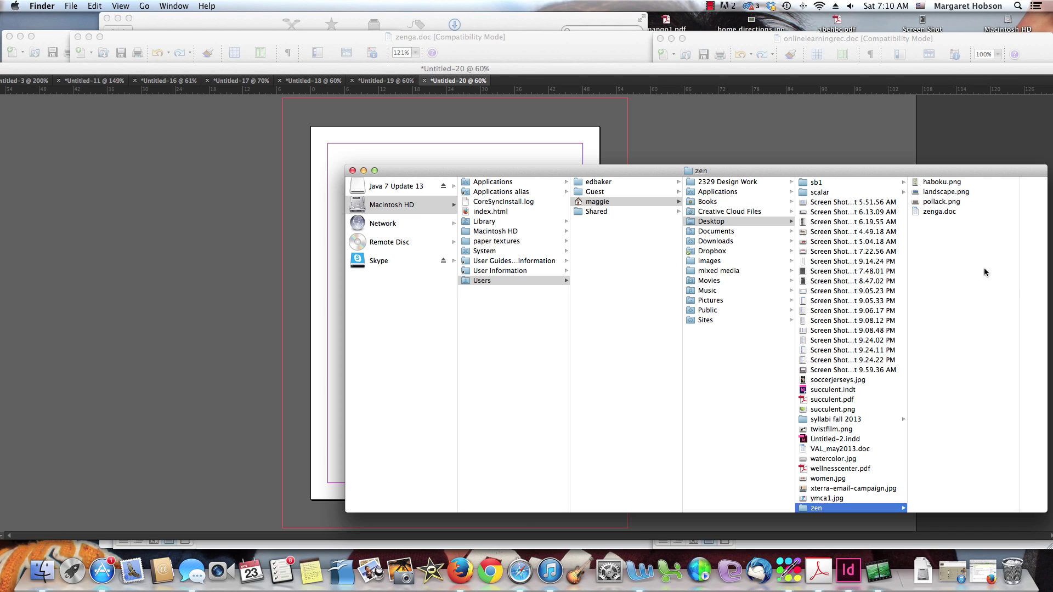
Open zenga.doc in Word and delete the Pollock painting image.
{"action": "double_click", "coordinate": [938, 212]}
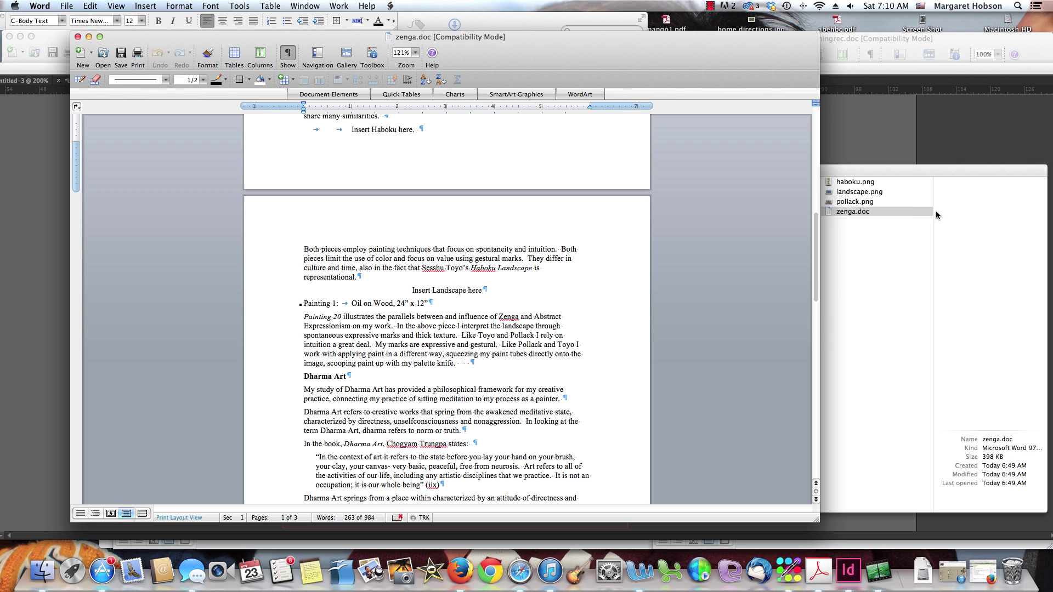
{"action": "left_click_drag", "start_coordinate": [815, 240], "coordinate": [806, 149]}
{"action": "scroll", "coordinate": [614, 200], "scroll_direction": "down", "scroll_amount": 3}
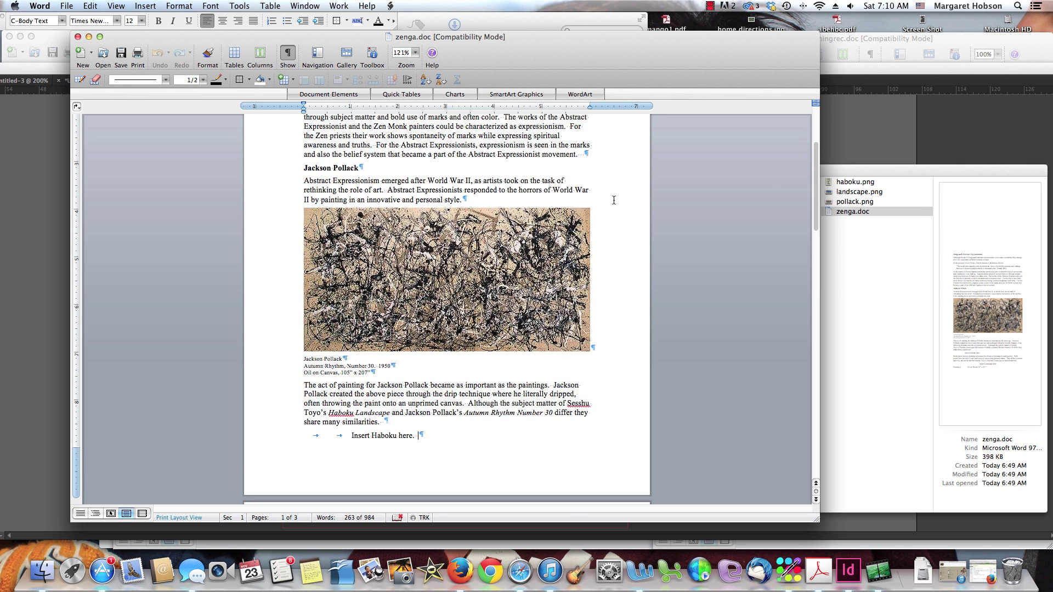
{"action": "left_click", "coordinate": [367, 324]}
{"action": "key", "text": "BackSpace"}
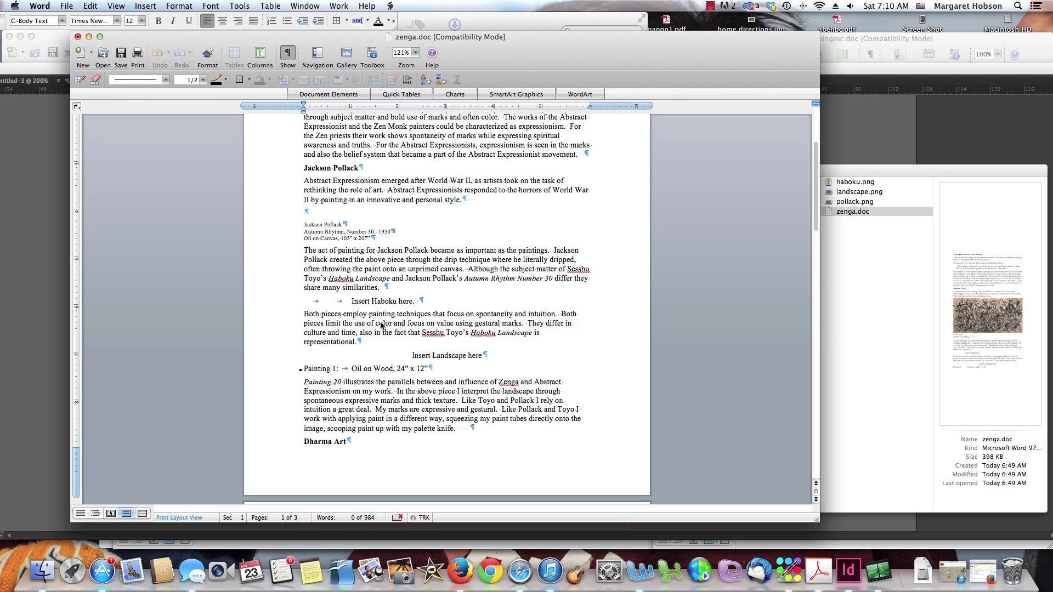
Cut the entire essay text from zenga.doc, leaving the page blank.
{"action": "left_click_drag", "start_coordinate": [815, 229], "coordinate": [824, 179]}
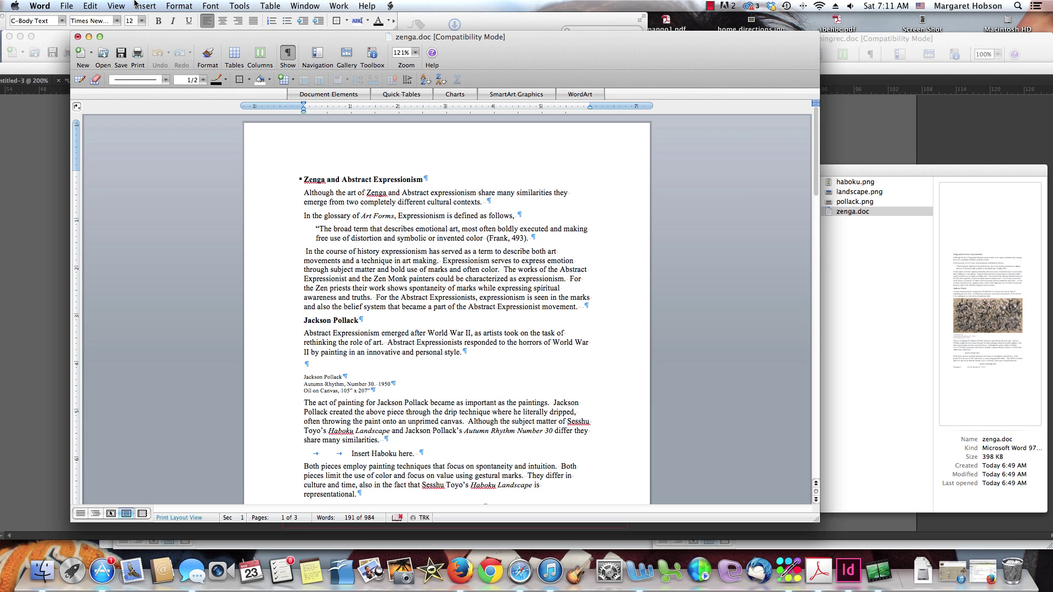
{"action": "left_click", "coordinate": [87, 6]}
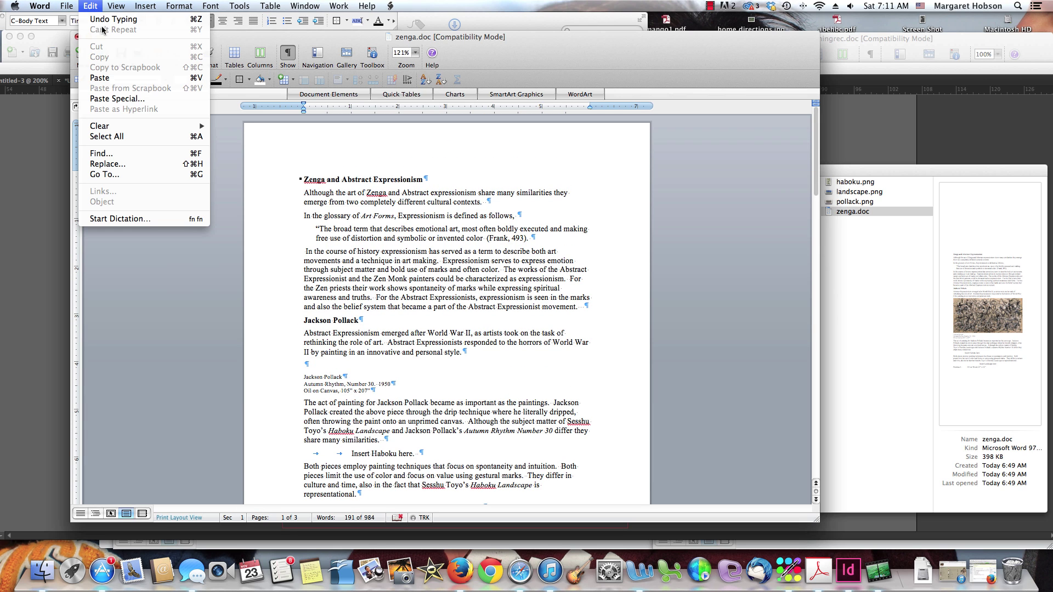
{"action": "left_click", "coordinate": [327, 162]}
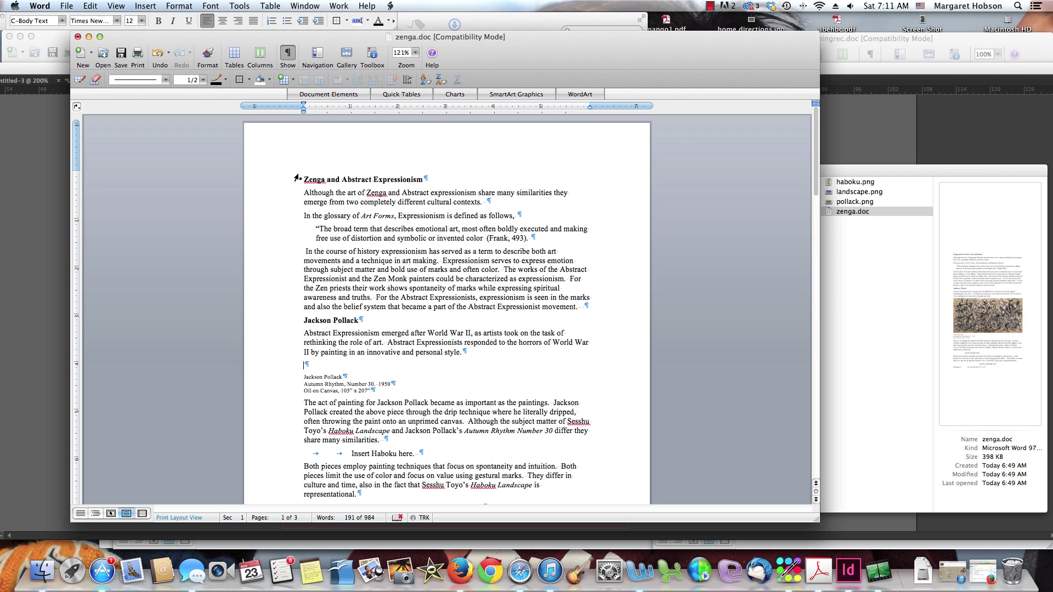
{"action": "left_click_drag", "start_coordinate": [296, 181], "coordinate": [332, 591]}
{"action": "key", "text": "BackSpace"}
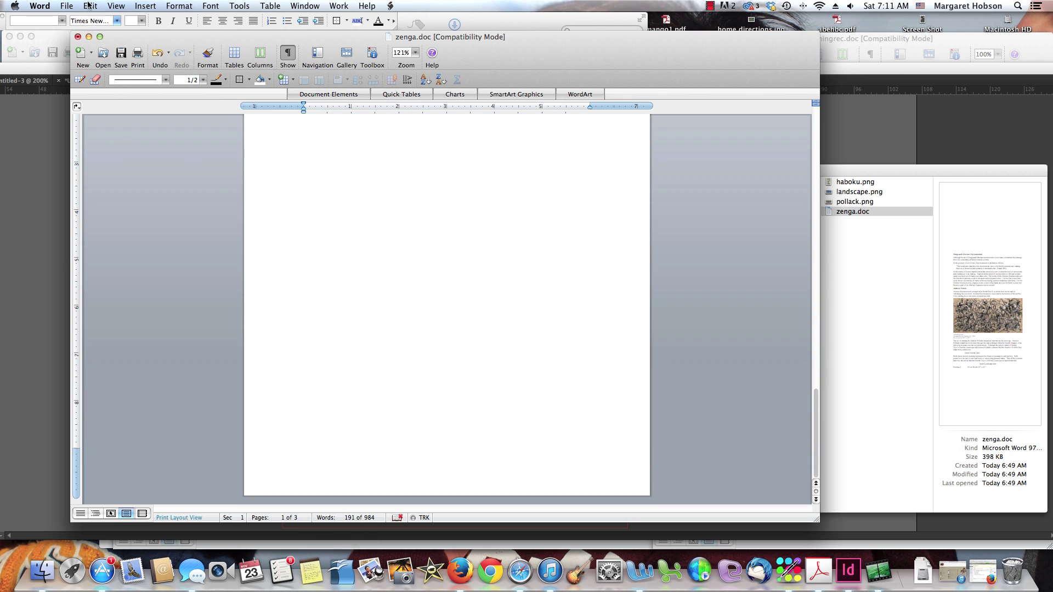
{"action": "left_click", "coordinate": [89, 5]}
{"action": "left_click", "coordinate": [100, 57]}
{"action": "left_click_drag", "start_coordinate": [170, 40], "coordinate": [148, 179]}
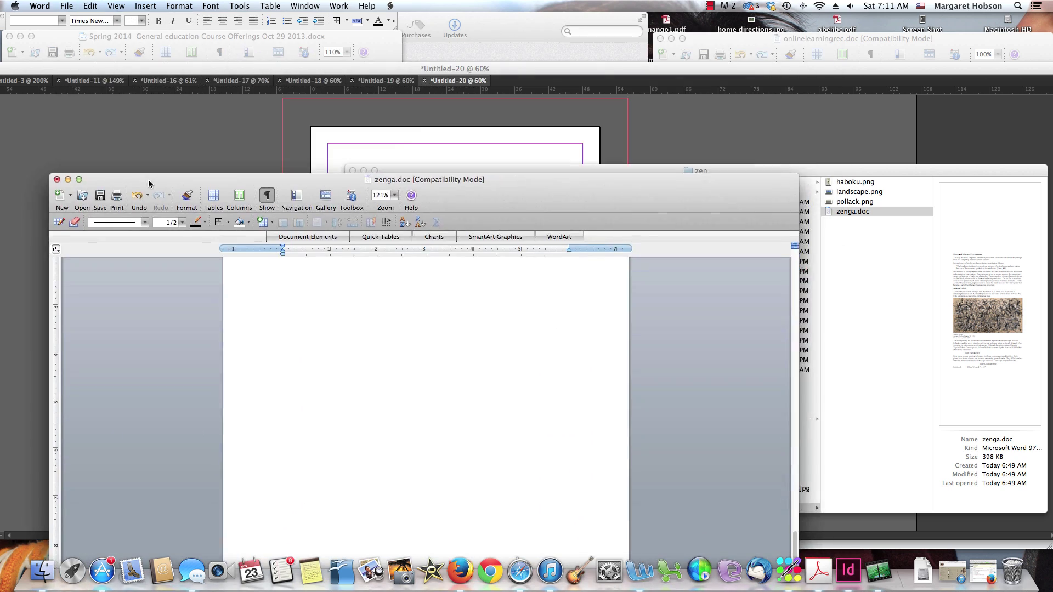
Give the A-Master page 2 columns in Margins and Columns, then select page 1.
{"action": "left_click", "coordinate": [170, 140]}
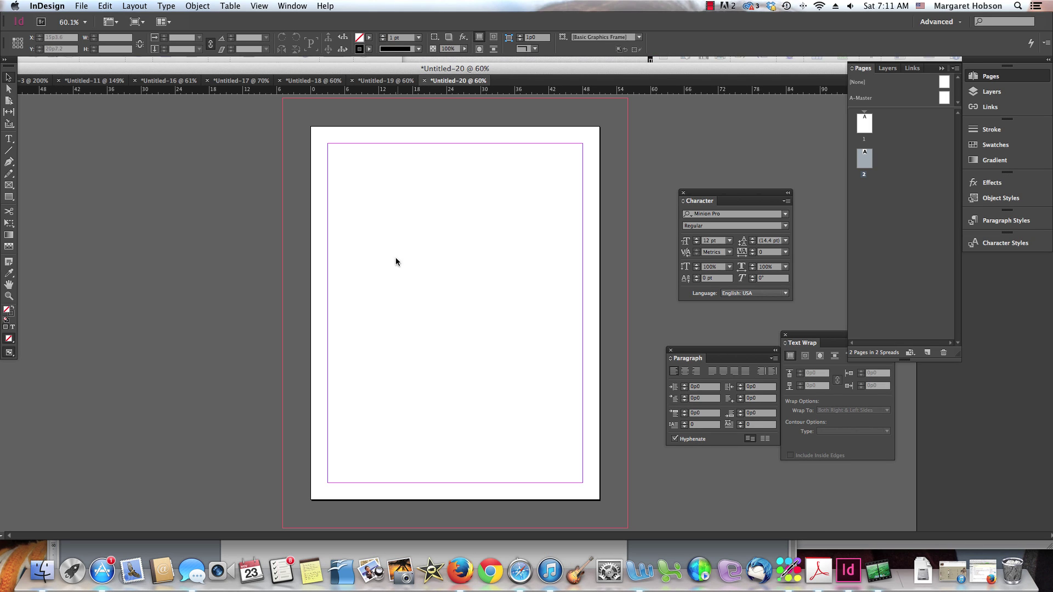
{"action": "double_click", "coordinate": [944, 101]}
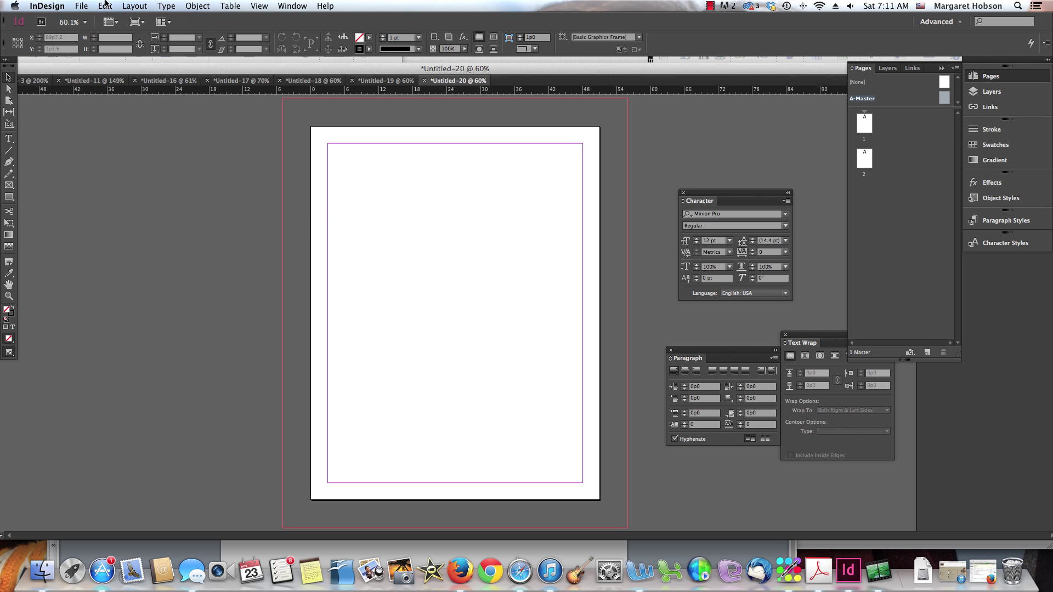
{"action": "left_click", "coordinate": [132, 5]}
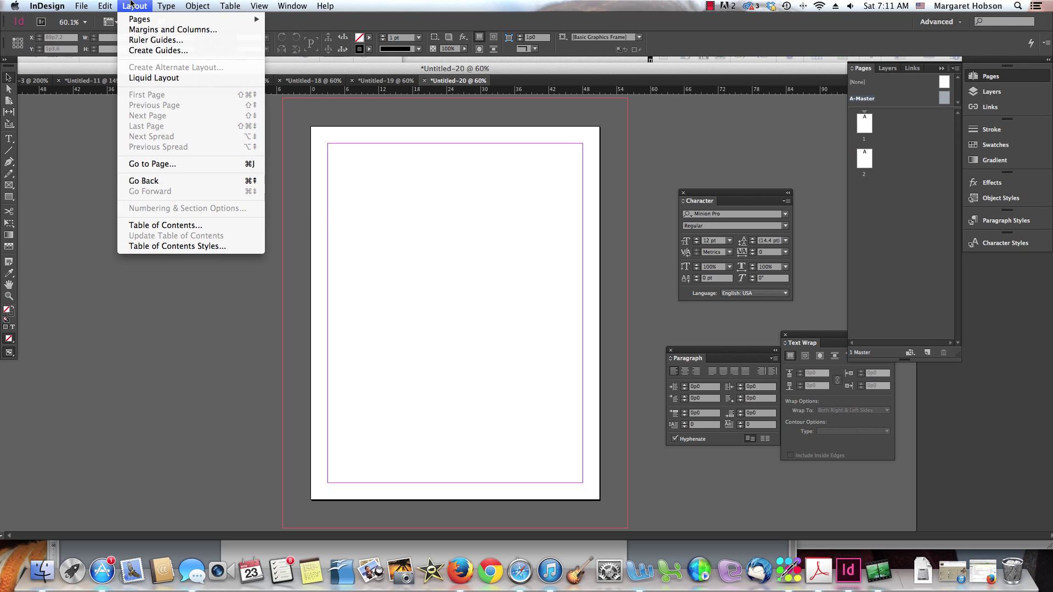
{"action": "left_click", "coordinate": [146, 29]}
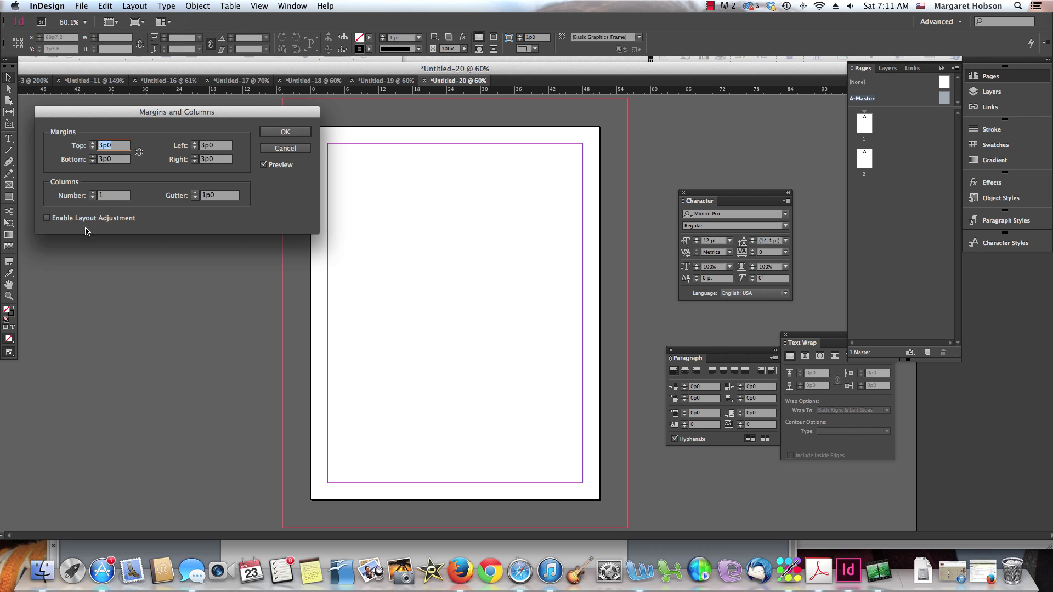
{"action": "left_click", "coordinate": [92, 192]}
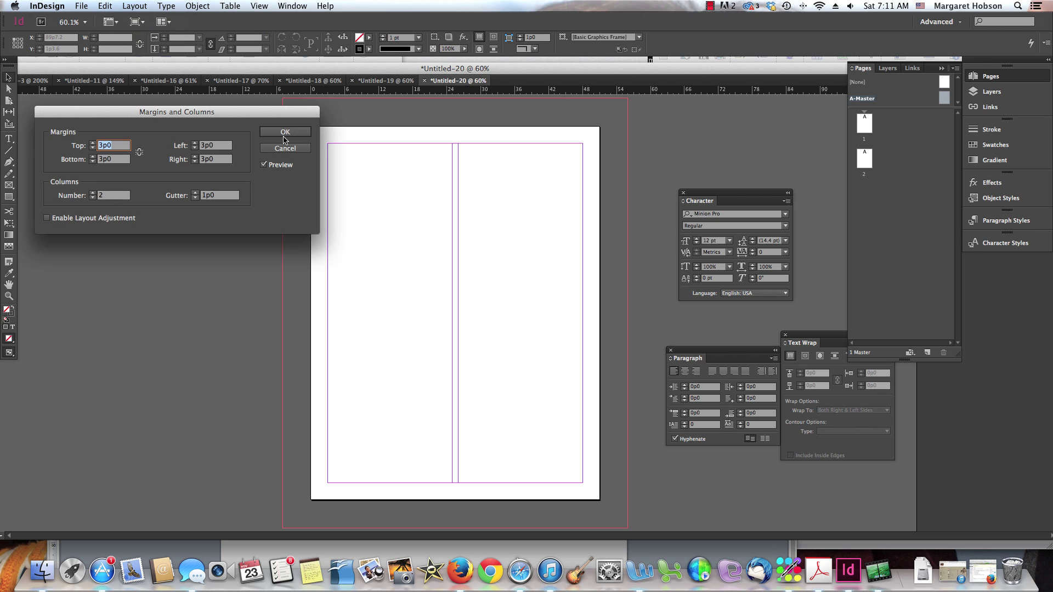
{"action": "left_click", "coordinate": [285, 133]}
{"action": "left_click", "coordinate": [869, 129]}
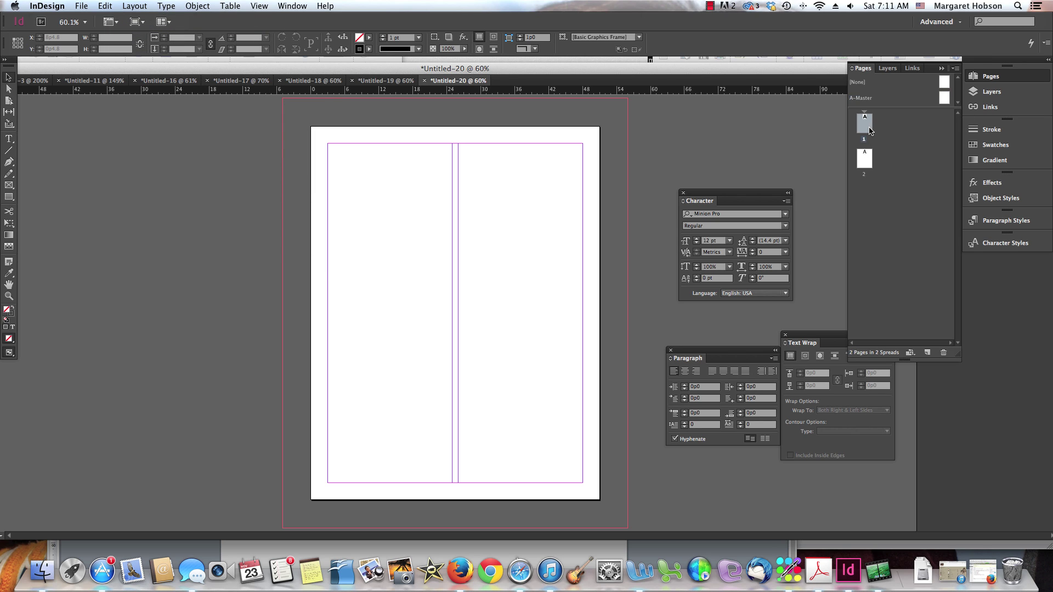
{"action": "left_click", "coordinate": [869, 157]}
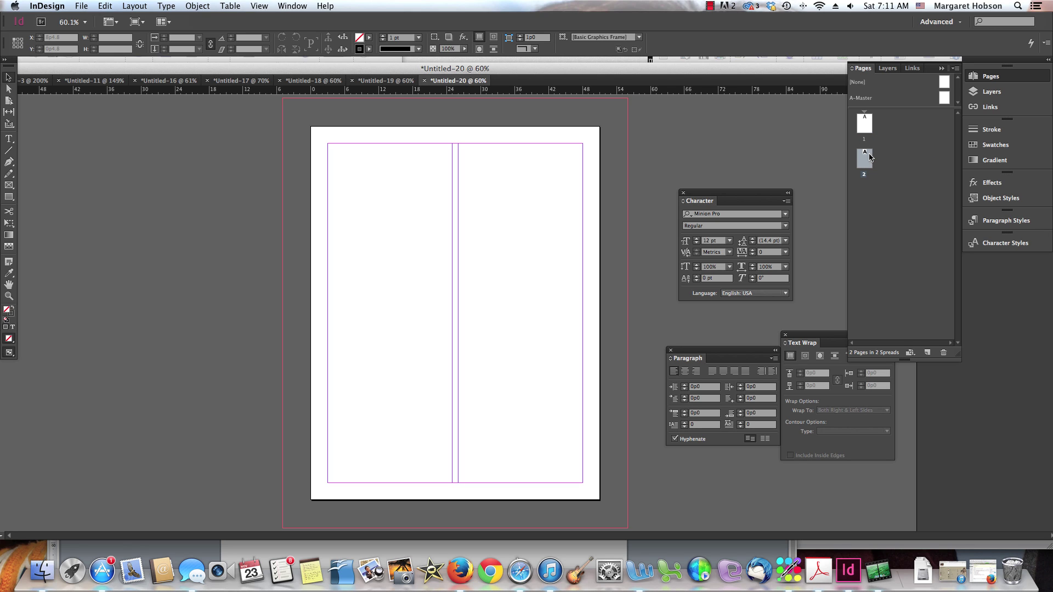
{"action": "left_click", "coordinate": [865, 123]}
Draw a text frame in page 1's left column and paste the essay into it.
{"action": "left_click", "coordinate": [8, 139]}
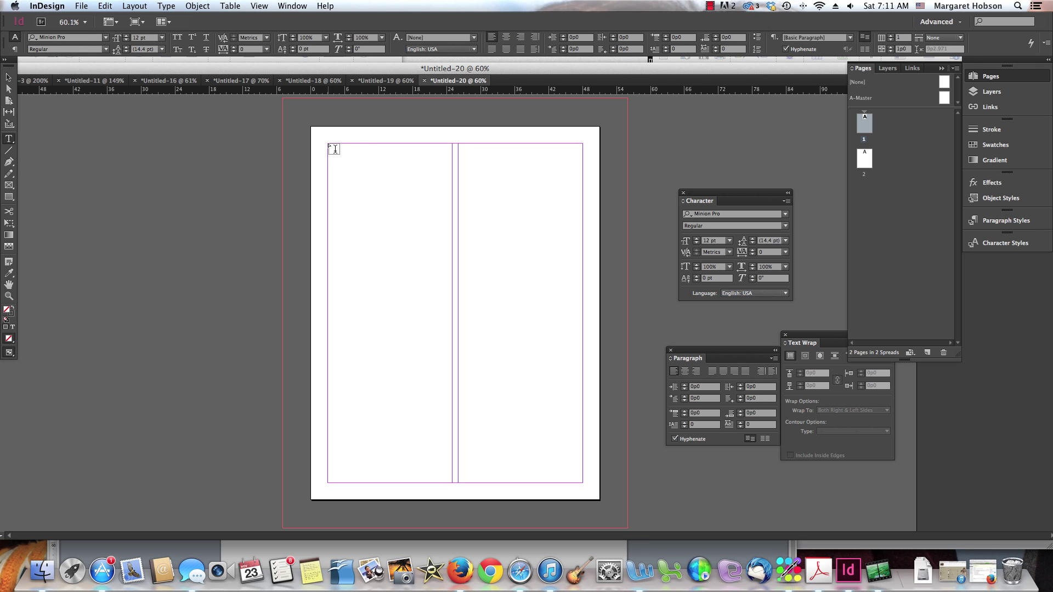
{"action": "left_click_drag", "start_coordinate": [334, 149], "coordinate": [450, 488]}
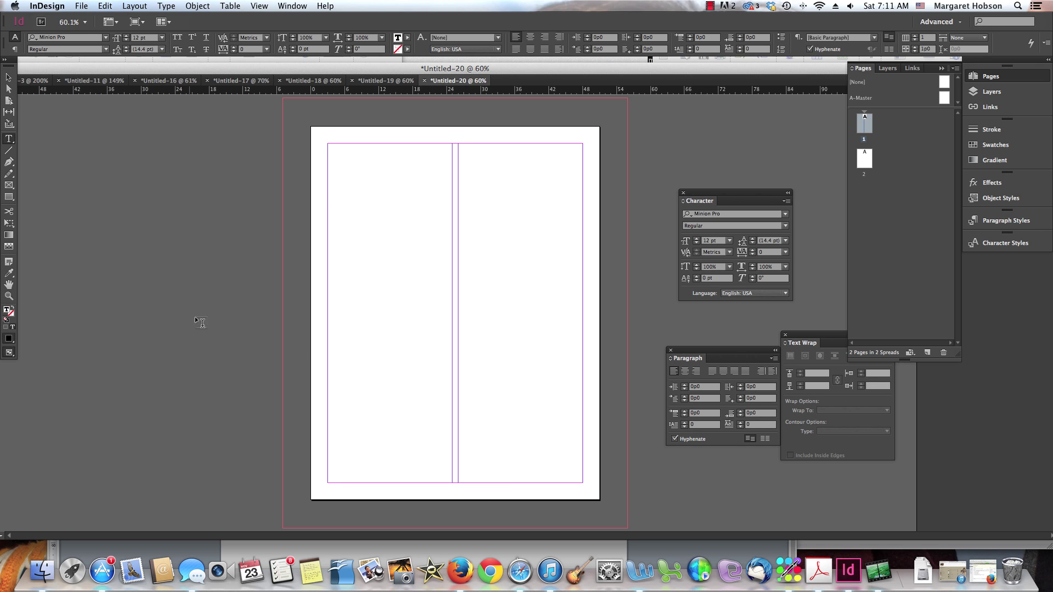
{"action": "left_click", "coordinate": [109, 5]}
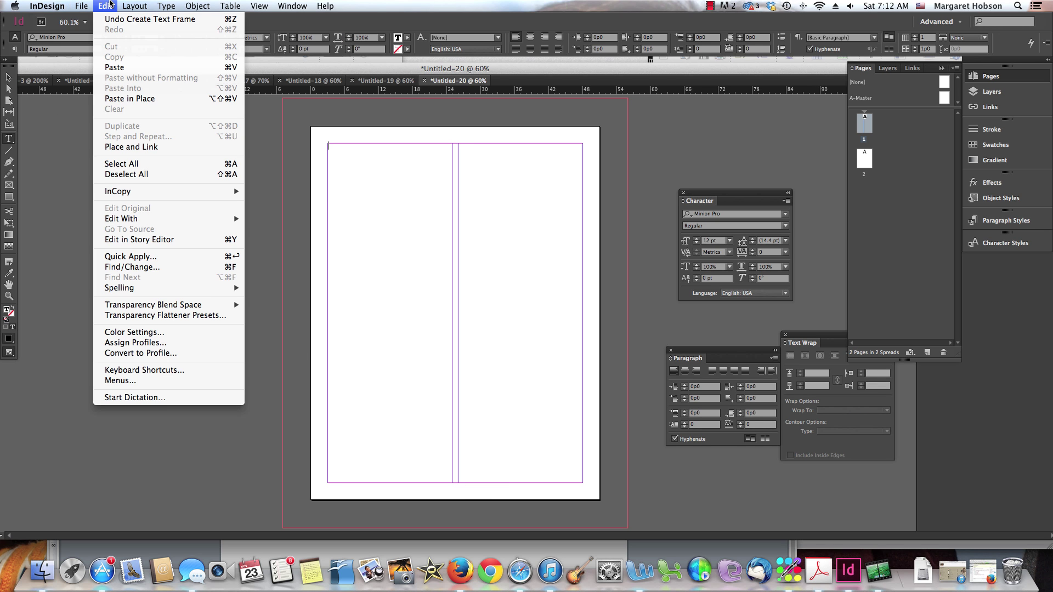
{"action": "left_click", "coordinate": [115, 68]}
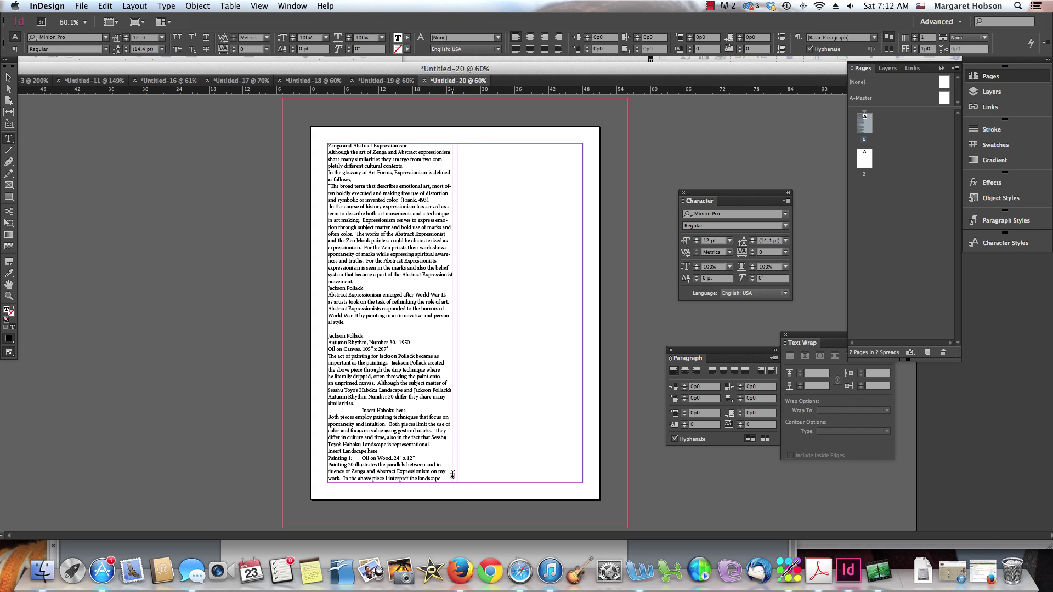
Thread the overflowing essay text into a frame filling page 1's right column.
{"action": "left_click", "coordinate": [453, 476]}
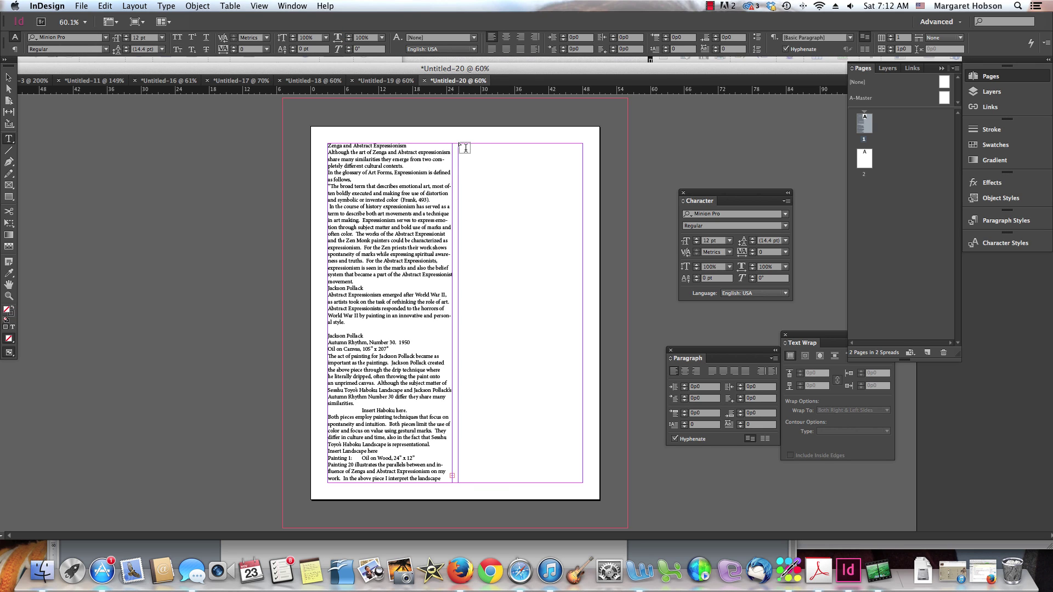
{"action": "left_click_drag", "start_coordinate": [462, 144], "coordinate": [581, 484]}
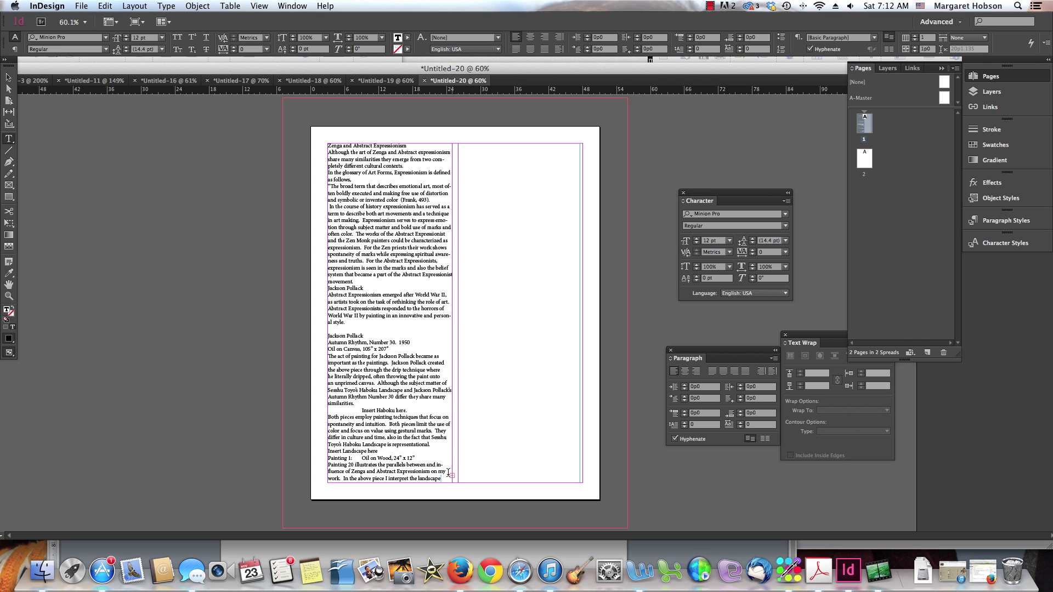
{"action": "left_click", "coordinate": [9, 78]}
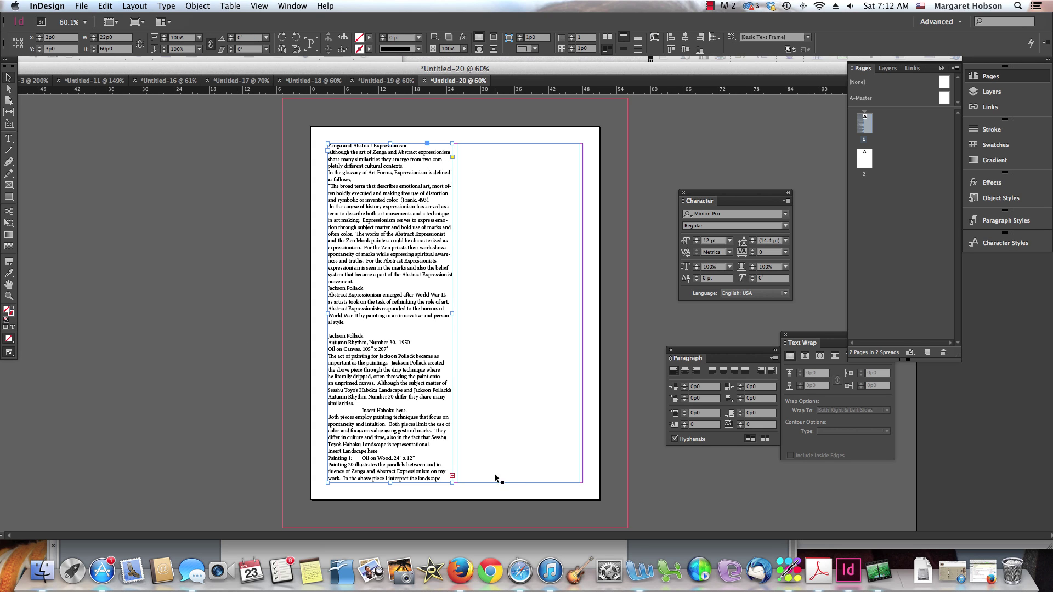
{"action": "left_click", "coordinate": [452, 475]}
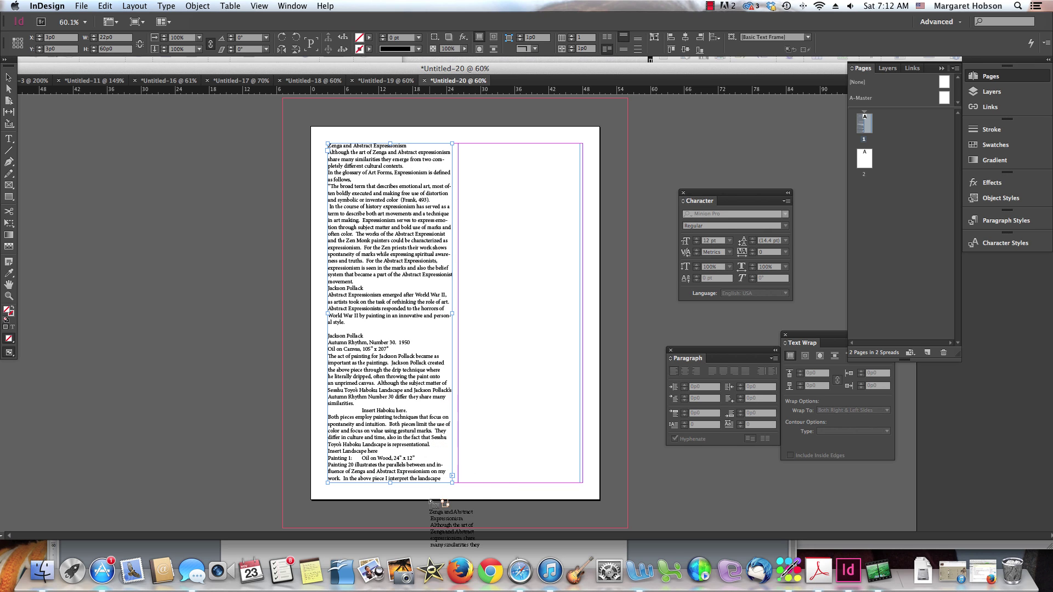
{"action": "left_click", "coordinate": [458, 143]}
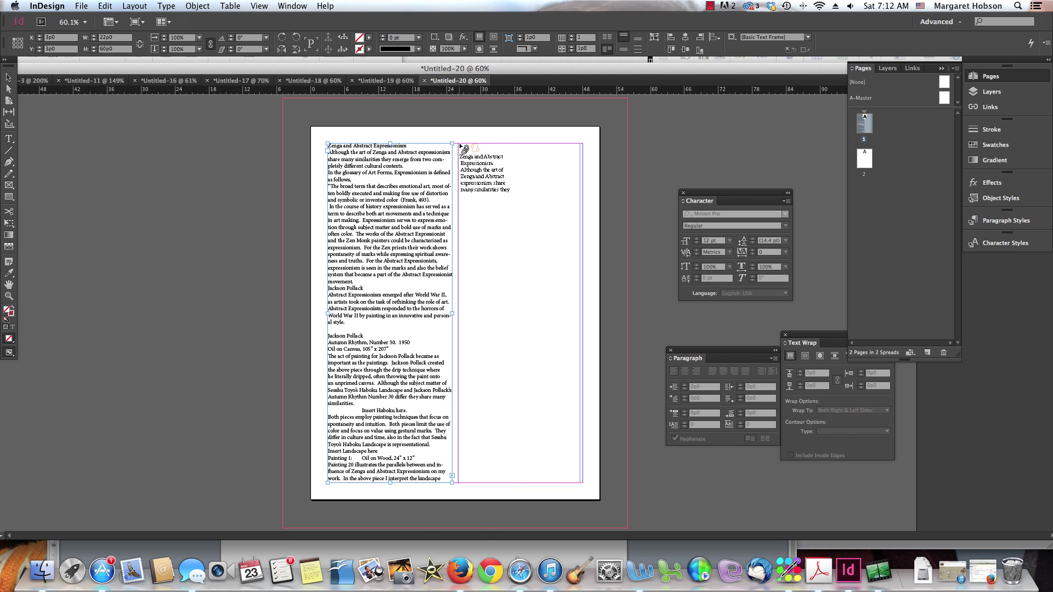
{"action": "left_click_drag", "start_coordinate": [458, 146], "coordinate": [583, 482]}
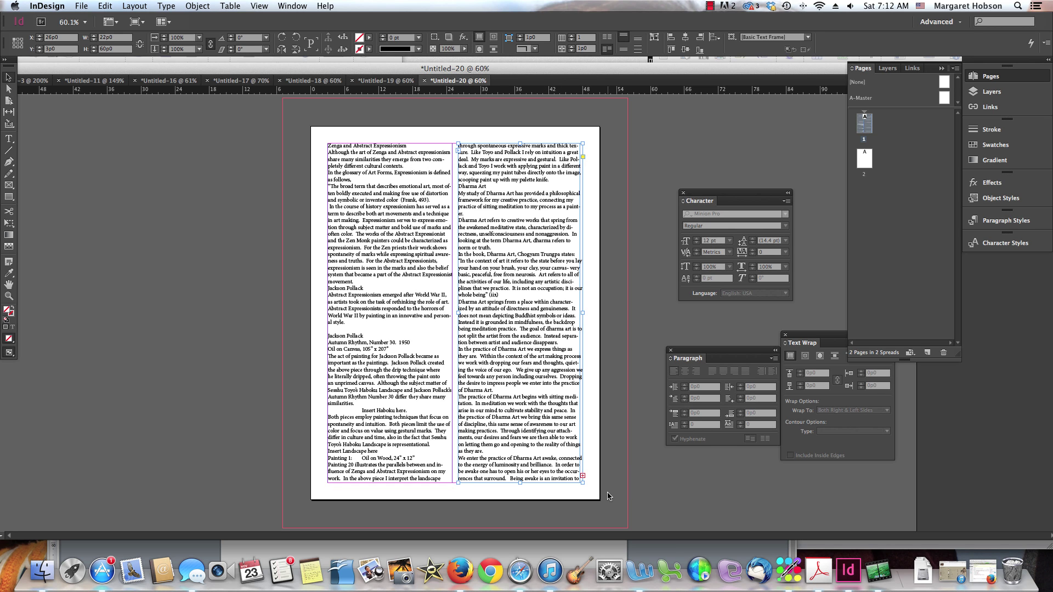
Flow the remaining overset text into a frame in page 2's left column.
{"action": "left_click", "coordinate": [582, 476]}
{"action": "left_click", "coordinate": [864, 158]}
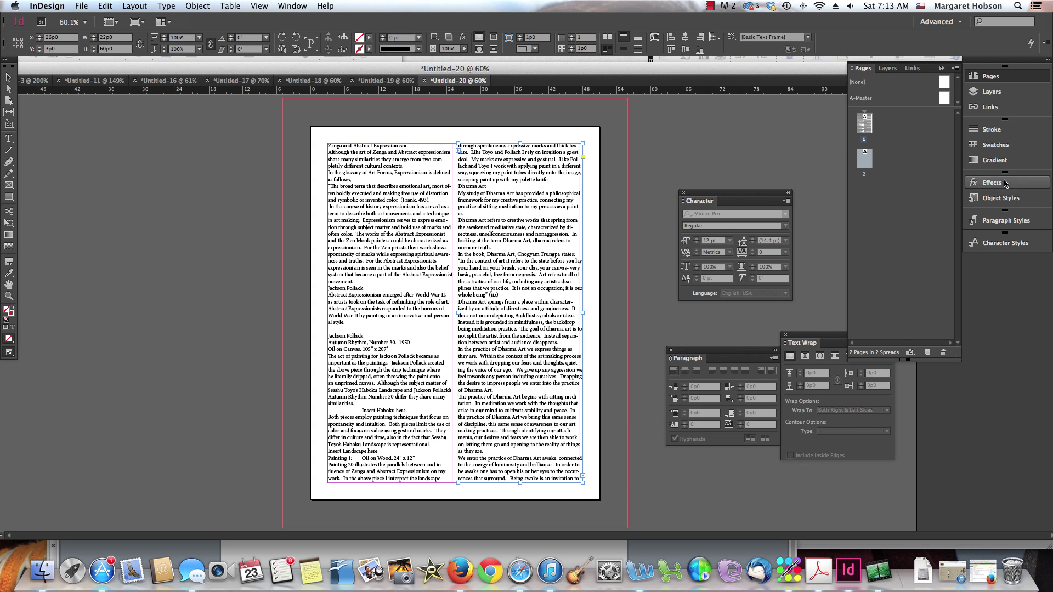
{"action": "double_click", "coordinate": [866, 160]}
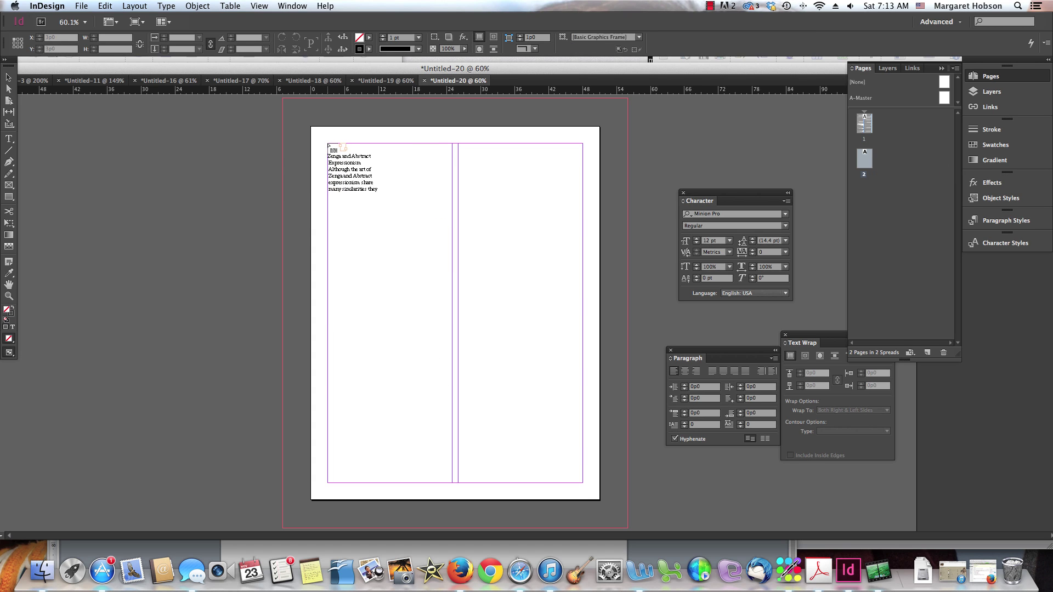
{"action": "left_click_drag", "start_coordinate": [328, 144], "coordinate": [453, 482]}
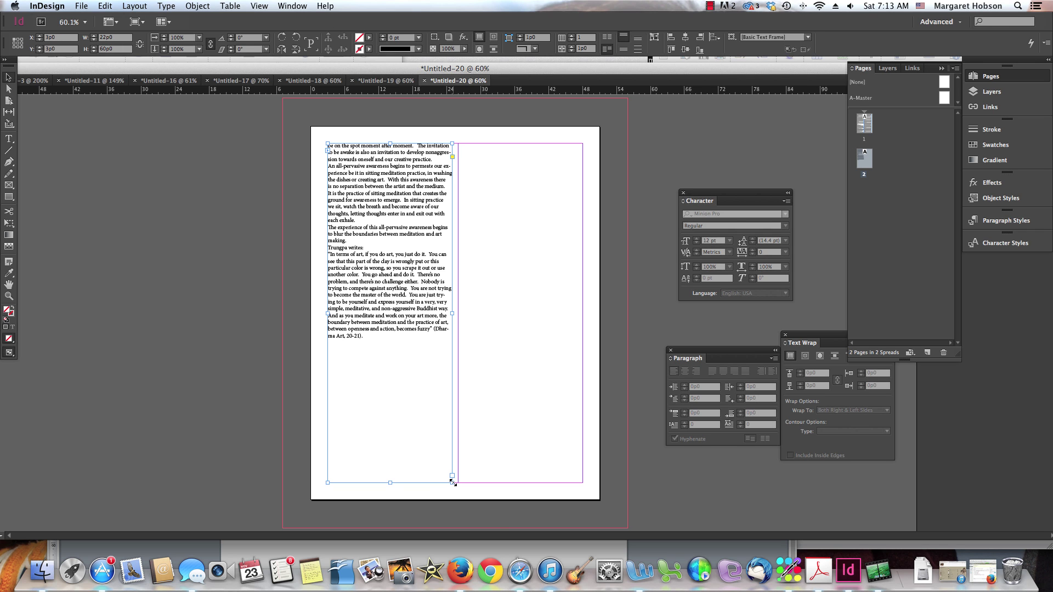
Cut the heading 'Zenga and Abstract Expressionism' out of page 1's body text.
{"action": "double_click", "coordinate": [865, 120]}
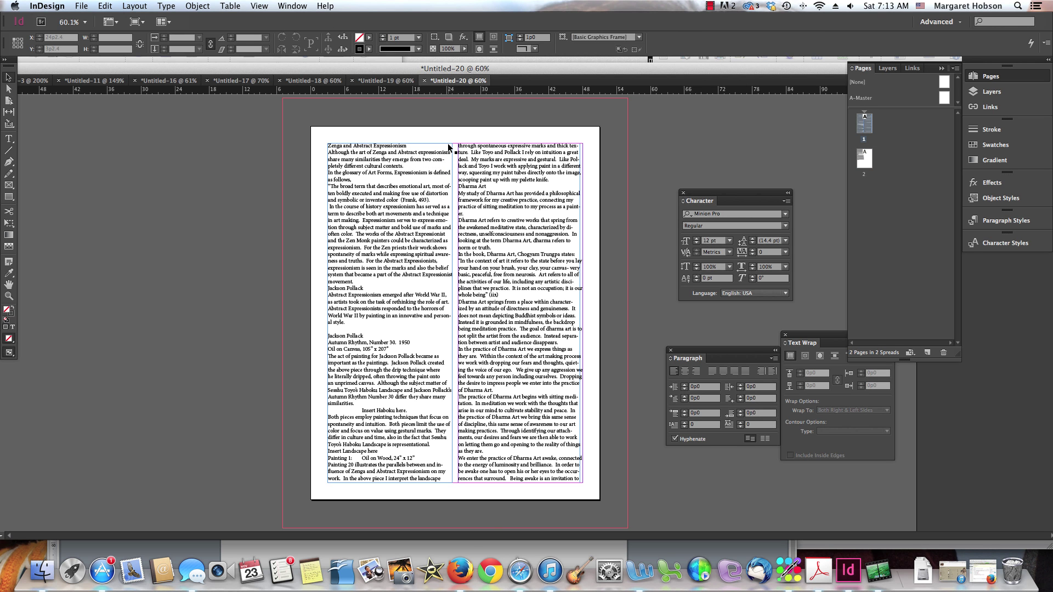
{"action": "left_click", "coordinate": [410, 148]}
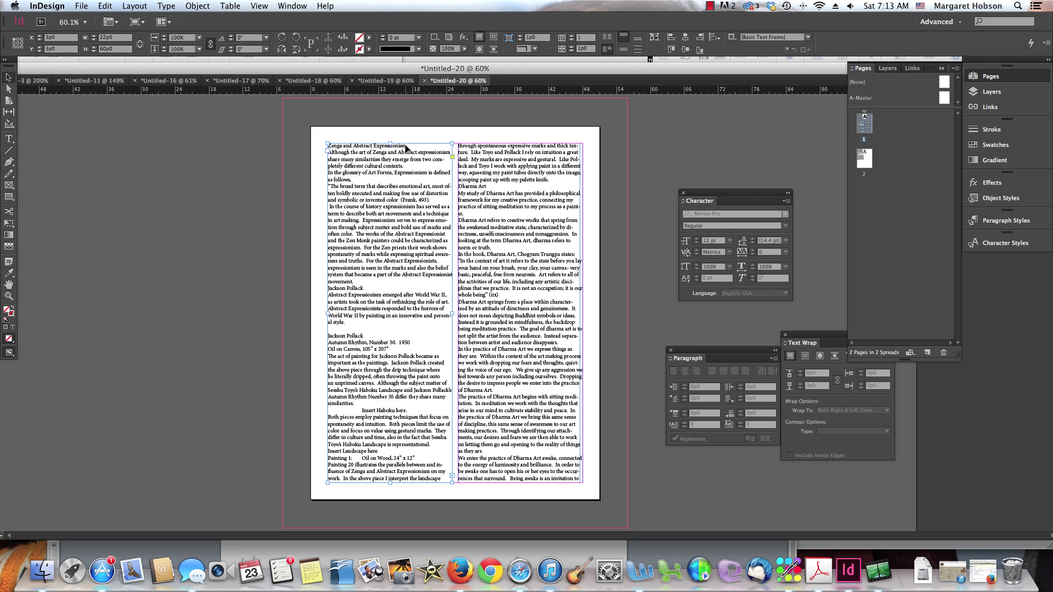
{"action": "double_click", "coordinate": [399, 146]}
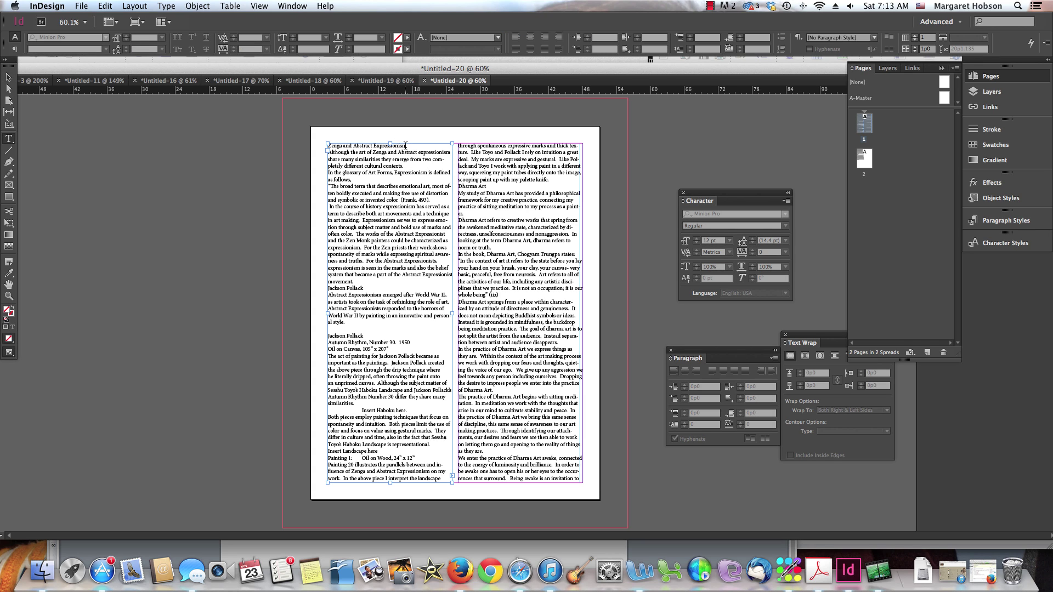
{"action": "left_click_drag", "start_coordinate": [406, 145], "coordinate": [328, 145]}
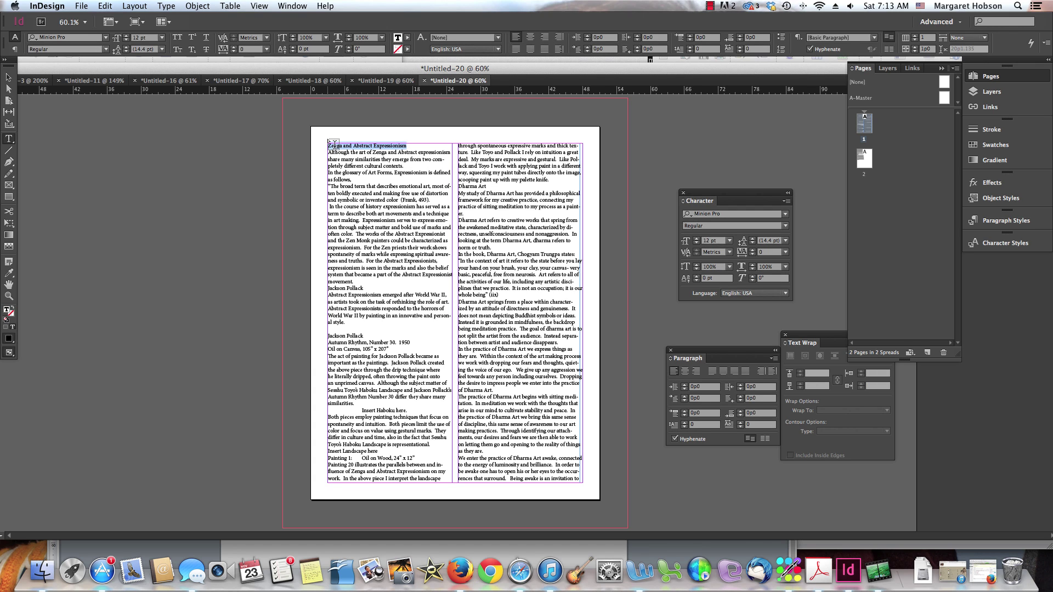
{"action": "left_click", "coordinate": [110, 5]}
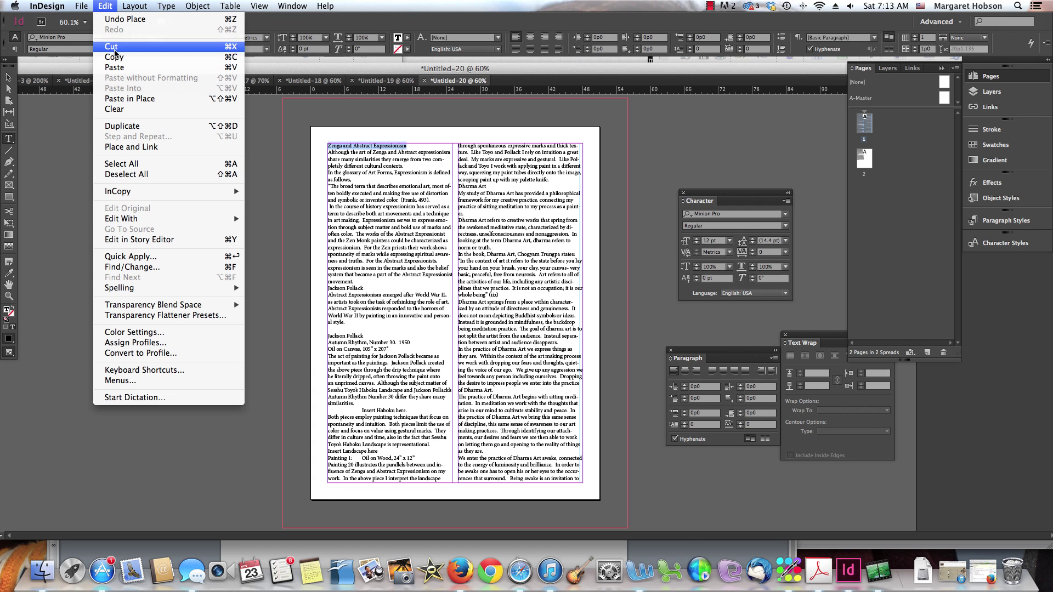
{"action": "left_click", "coordinate": [110, 49]}
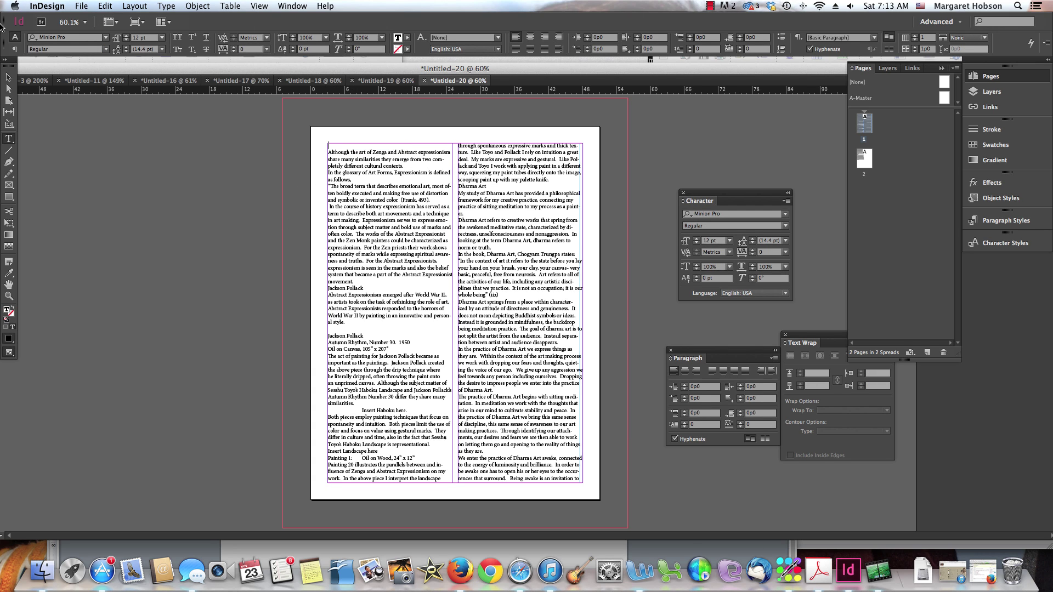
Lower the tops of both page 1 column frames to Y 5p7.2.
{"action": "left_click", "coordinate": [9, 77]}
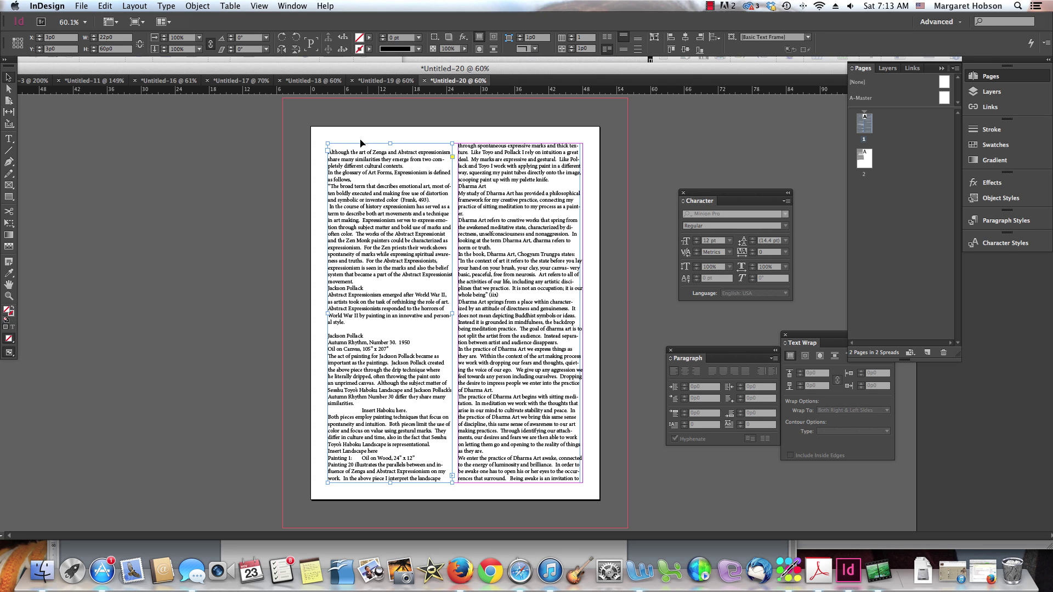
{"action": "left_click_drag", "start_coordinate": [390, 142], "coordinate": [388, 157]}
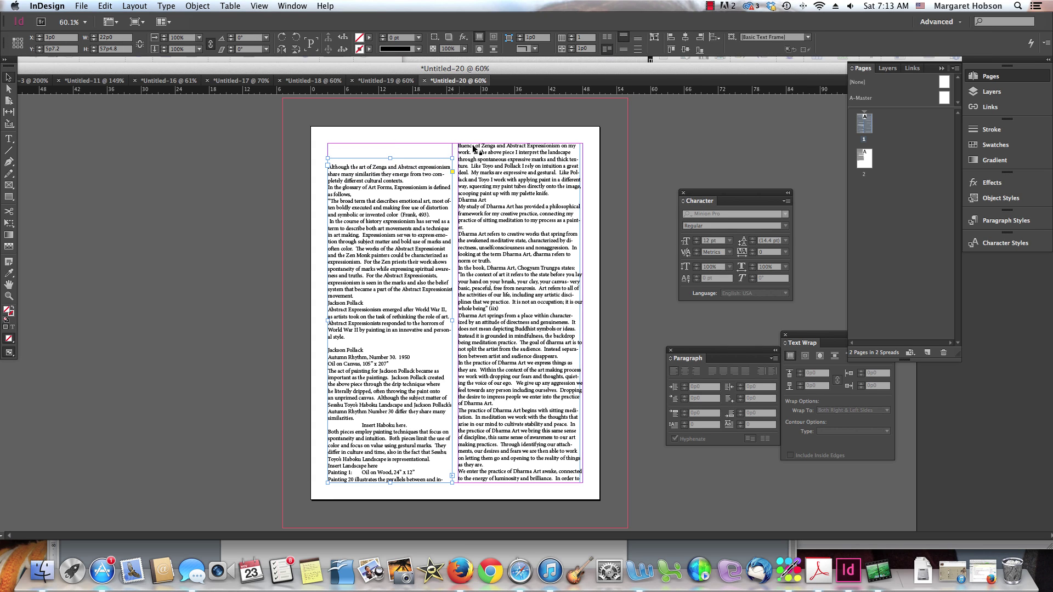
{"action": "left_click", "coordinate": [505, 158]}
{"action": "left_click_drag", "start_coordinate": [521, 141], "coordinate": [522, 158]}
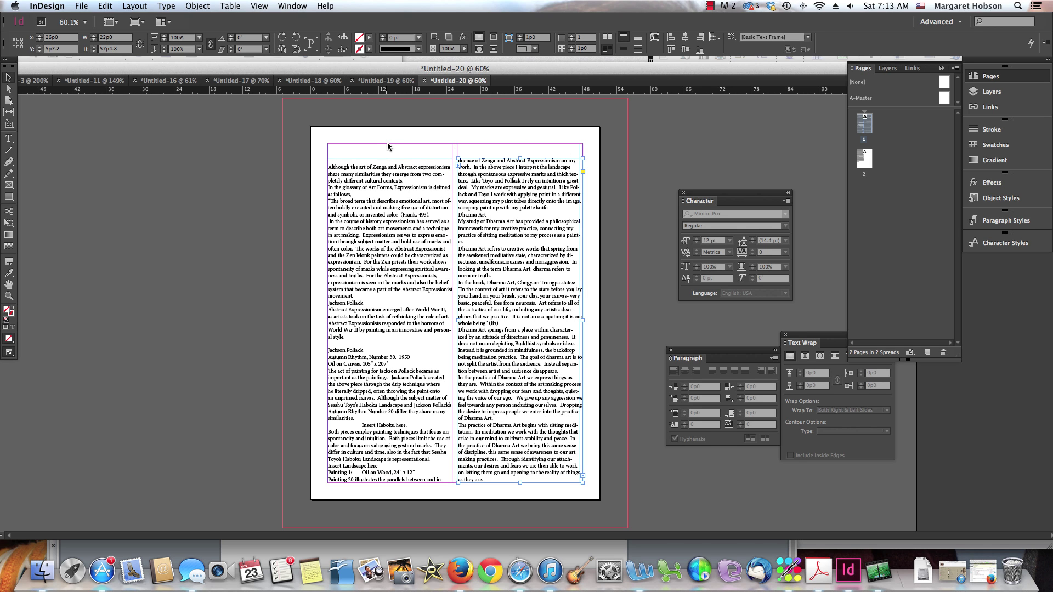
{"action": "double_click", "coordinate": [861, 159]}
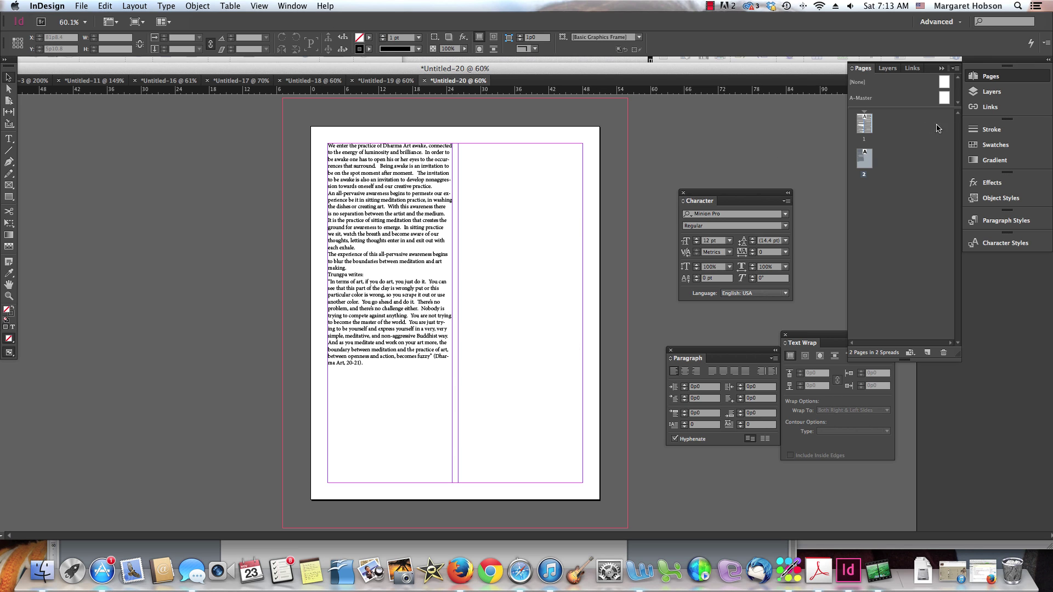
{"action": "double_click", "coordinate": [866, 123]}
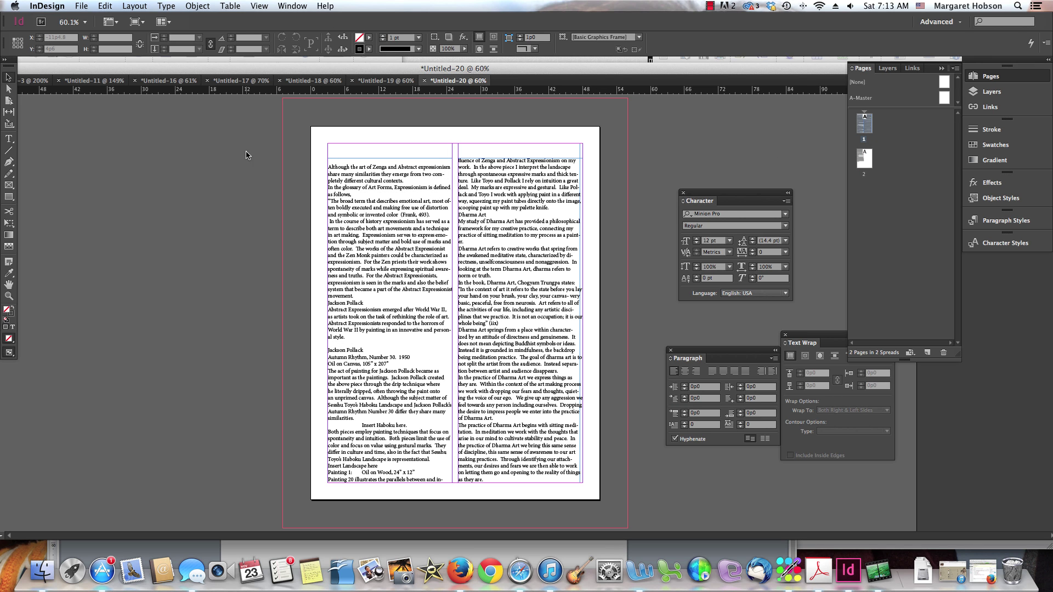
Draw a text frame across the page top and paste the heading into it.
{"action": "left_click", "coordinate": [9, 139]}
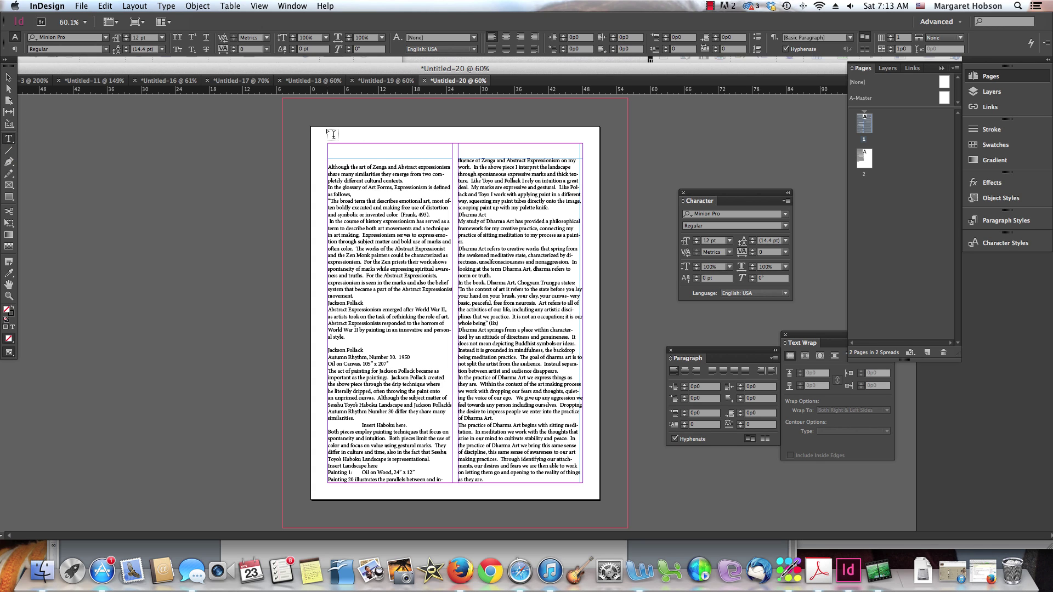
{"action": "left_click_drag", "start_coordinate": [323, 131], "coordinate": [565, 158]}
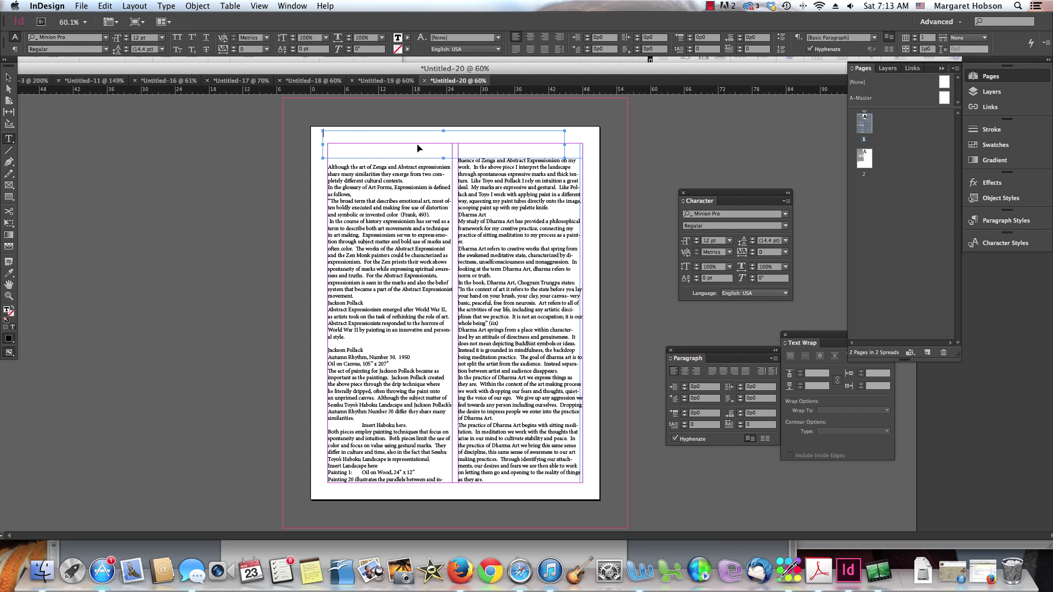
{"action": "key", "text": "super+v"}
{"action": "left_click_drag", "start_coordinate": [415, 134], "coordinate": [247, 117]}
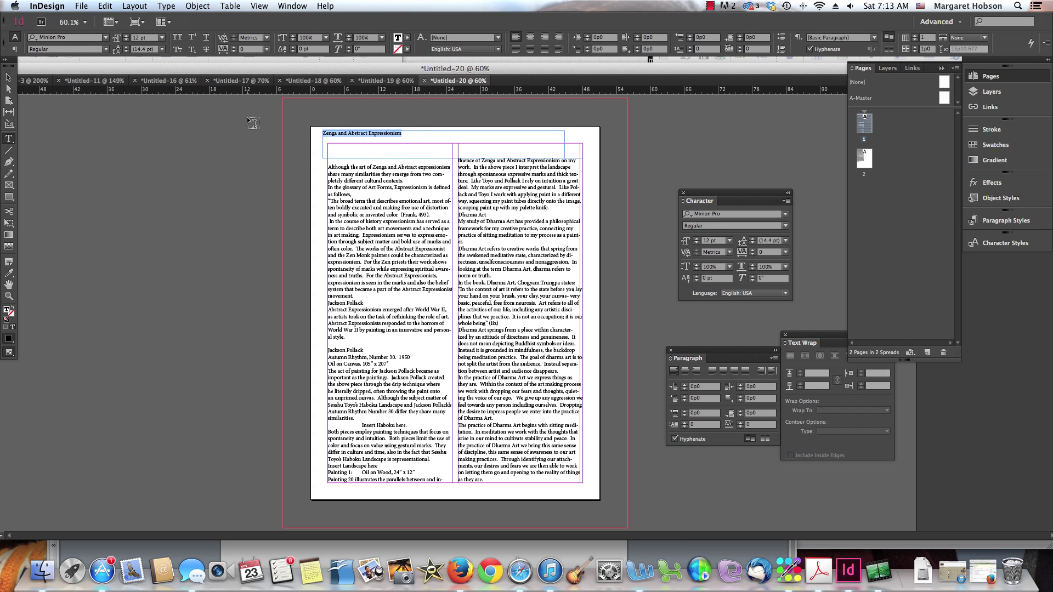
Set the heading to 36 pt and nudge its frame right and down.
{"action": "left_click", "coordinate": [730, 241]}
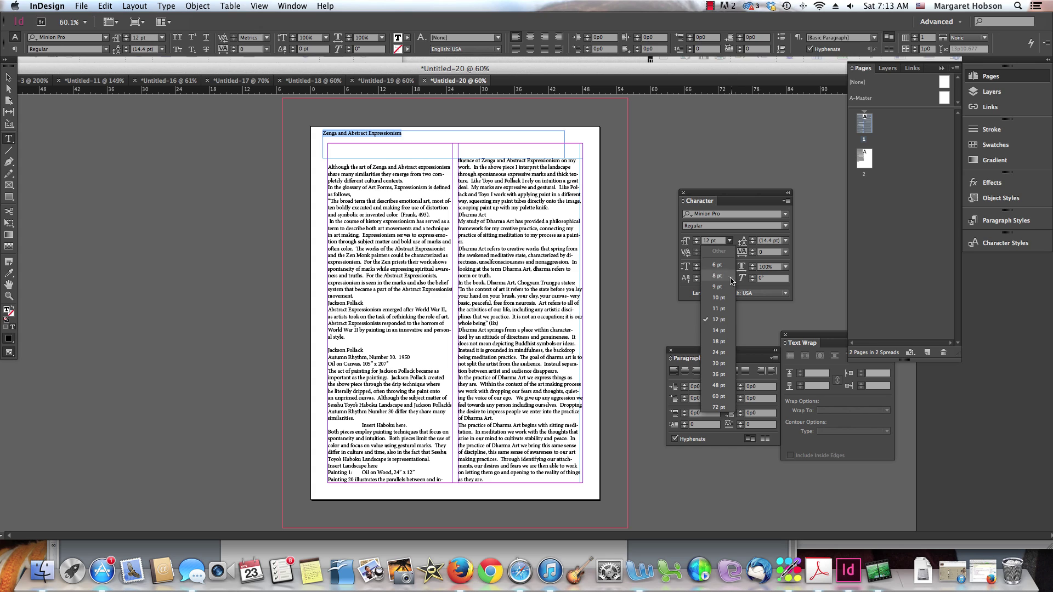
{"action": "left_click", "coordinate": [718, 353]}
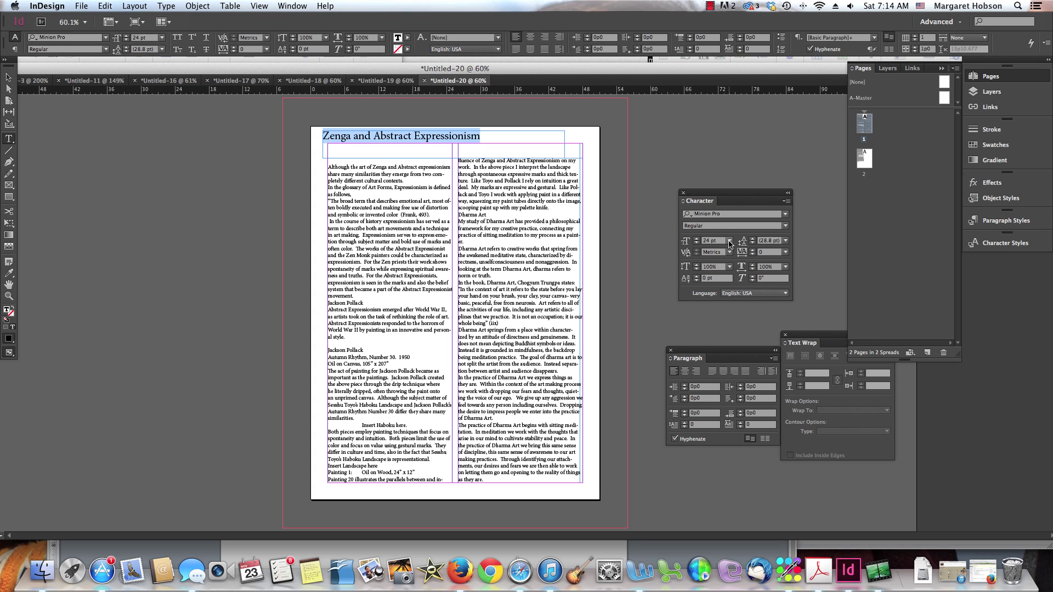
{"action": "left_click", "coordinate": [730, 242]}
{"action": "left_click", "coordinate": [714, 374]}
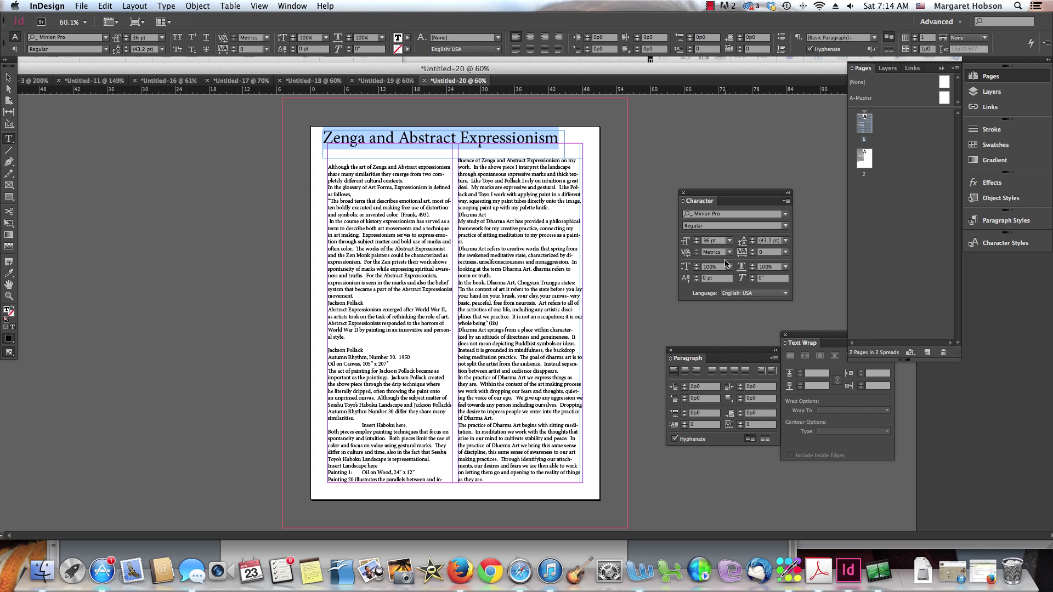
{"action": "left_click", "coordinate": [9, 76]}
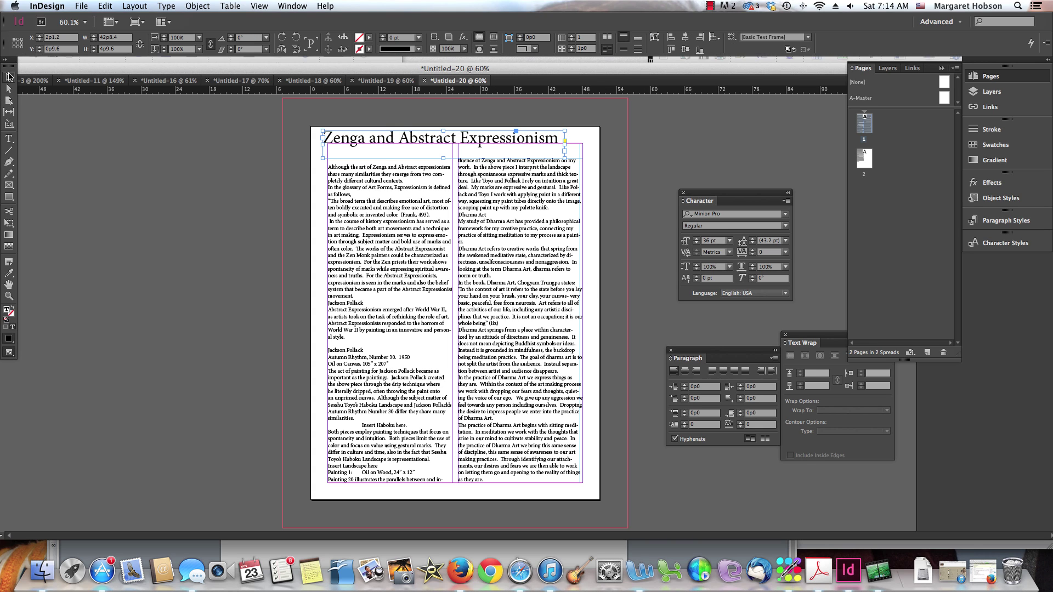
{"action": "mouse_move", "coordinate": [370, 141]}
{"action": "left_mouse_down"}
{"action": "mouse_move", "coordinate": [391, 146]}
{"action": "mouse_move", "coordinate": [383, 151]}
{"action": "left_mouse_up"}
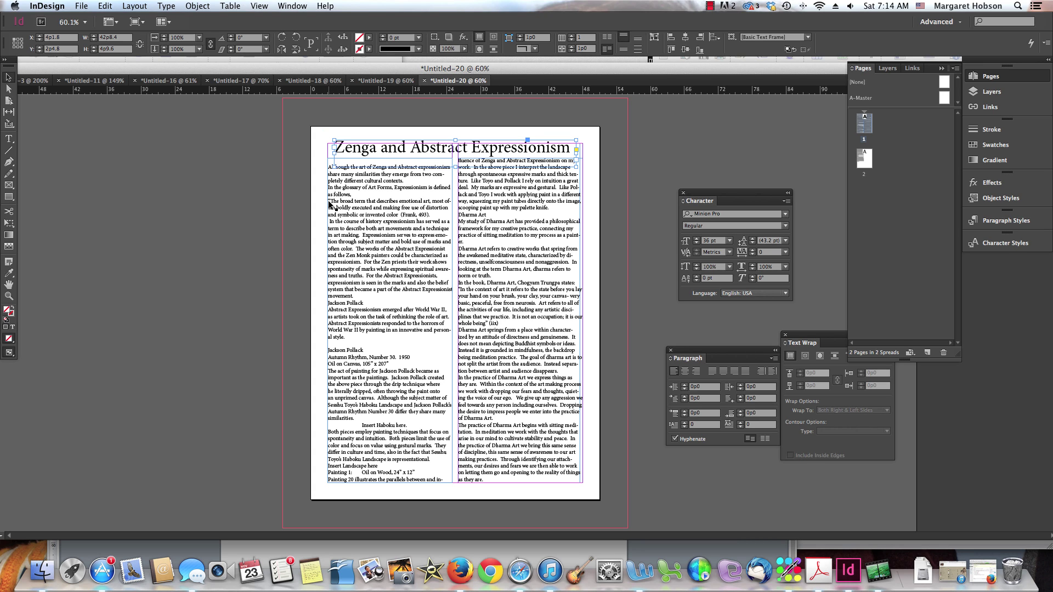
{"action": "left_click", "coordinate": [431, 215]}
Select the quote beginning 'The broad term' and step its left indent up to about 1p9.
{"action": "double_click", "coordinate": [406, 211]}
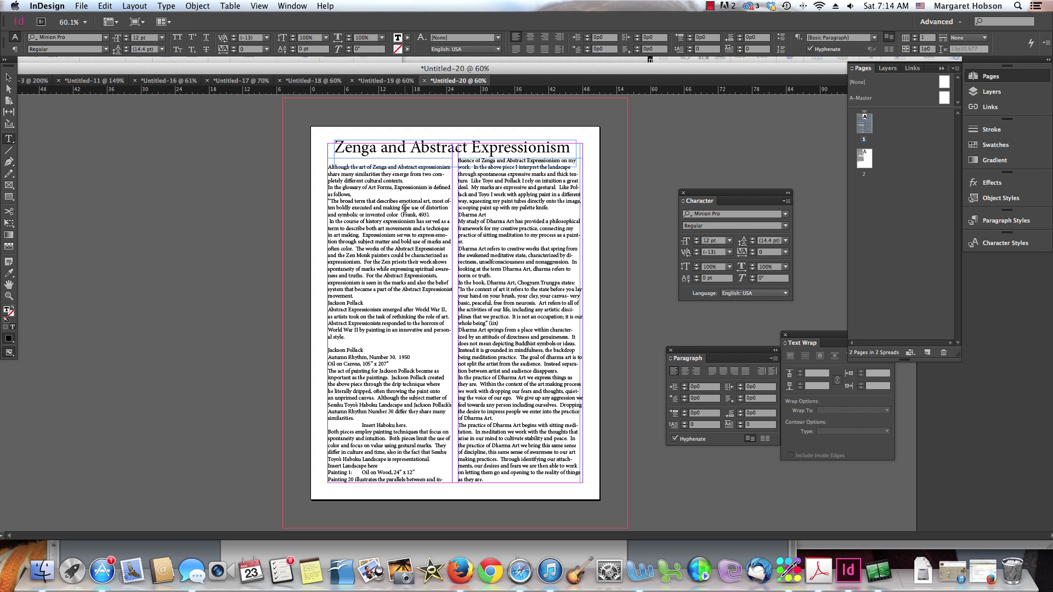
{"action": "left_click_drag", "start_coordinate": [432, 215], "coordinate": [323, 202]}
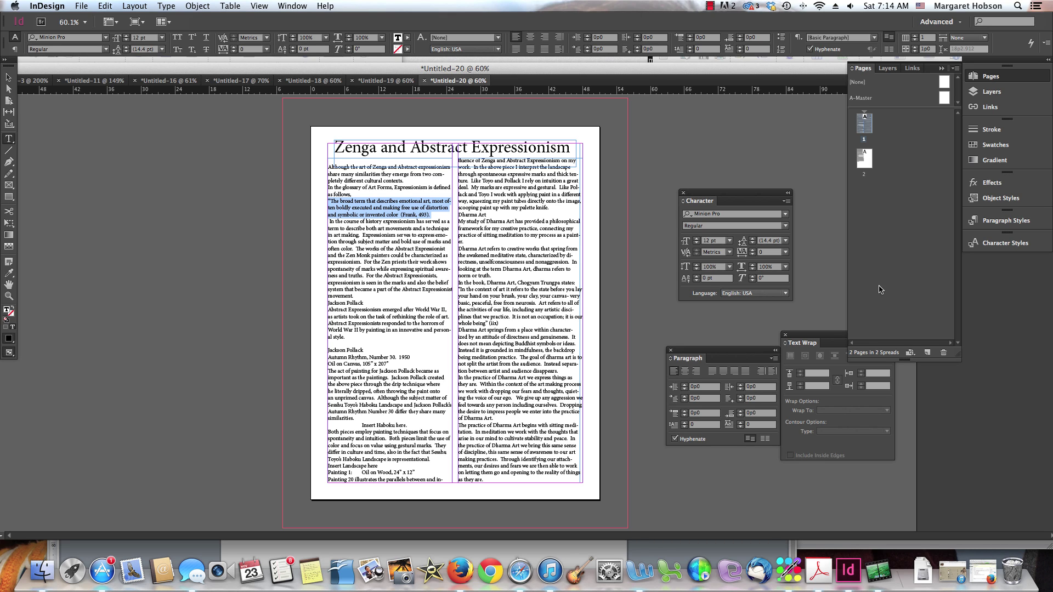
{"action": "left_click", "coordinate": [673, 391]}
{"action": "left_click", "coordinate": [684, 386]}
{"action": "left_click", "coordinate": [684, 386]}
{"action": "left_click", "coordinate": [684, 386]}
{"action": "left_click", "coordinate": [684, 386]}
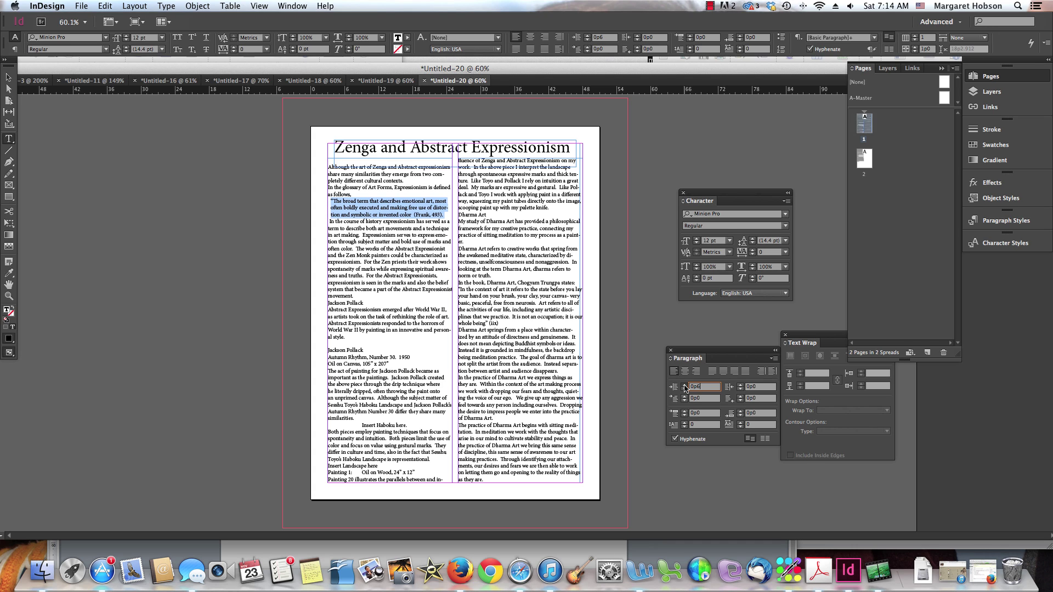
{"action": "left_click", "coordinate": [684, 386]}
{"action": "left_click", "coordinate": [684, 386]}
{"action": "left_click", "coordinate": [684, 386]}
{"action": "left_click", "coordinate": [684, 386]}
{"action": "left_click", "coordinate": [684, 386]}
{"action": "left_click", "coordinate": [684, 386]}
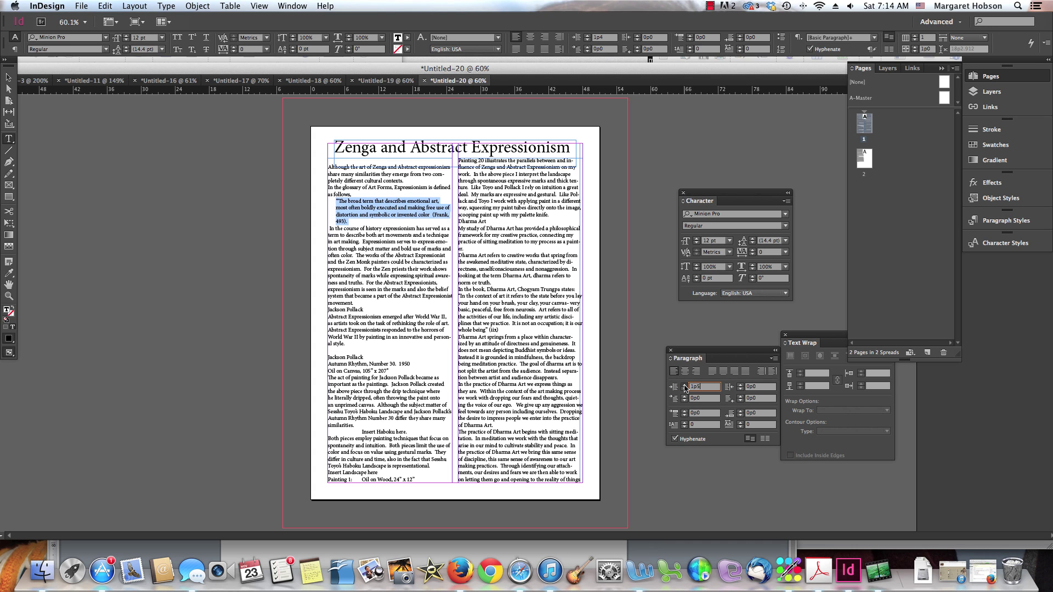
{"action": "left_click", "coordinate": [684, 386]}
{"action": "left_click", "coordinate": [684, 386]}
{"action": "left_click", "coordinate": [684, 386]}
{"action": "left_click", "coordinate": [684, 386]}
{"action": "left_click", "coordinate": [684, 386]}
{"action": "left_click", "coordinate": [684, 386]}
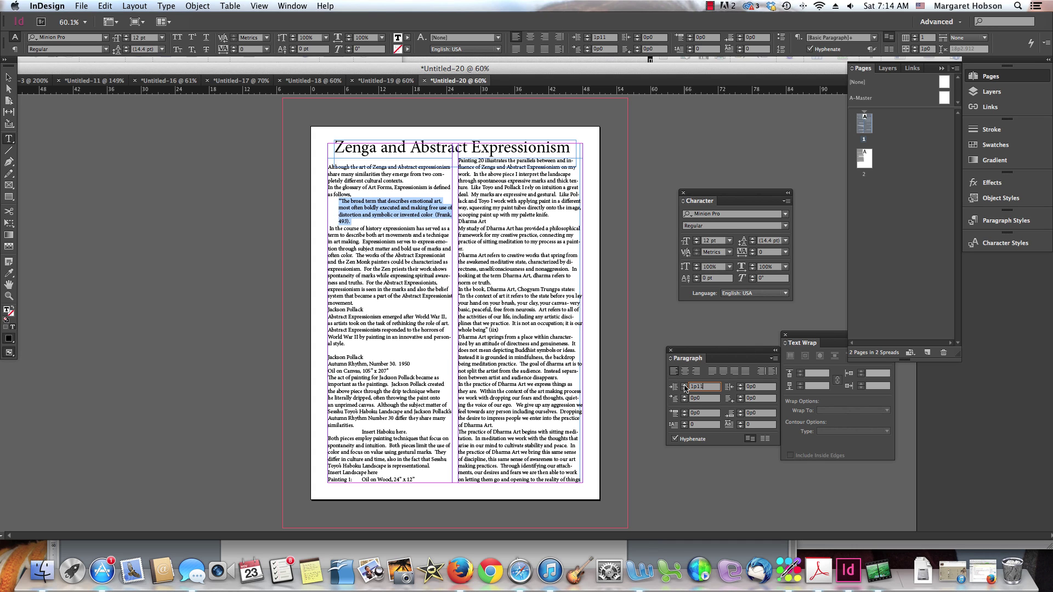
Set the quote's right indent to 1p9.
{"action": "left_click", "coordinate": [740, 386]}
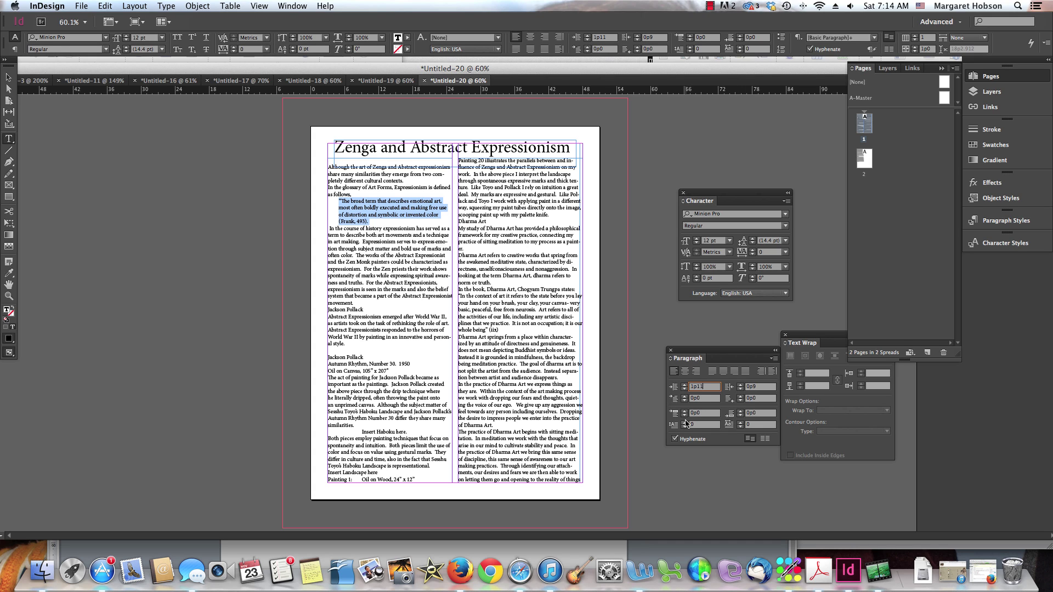
{"action": "left_click", "coordinate": [394, 222]}
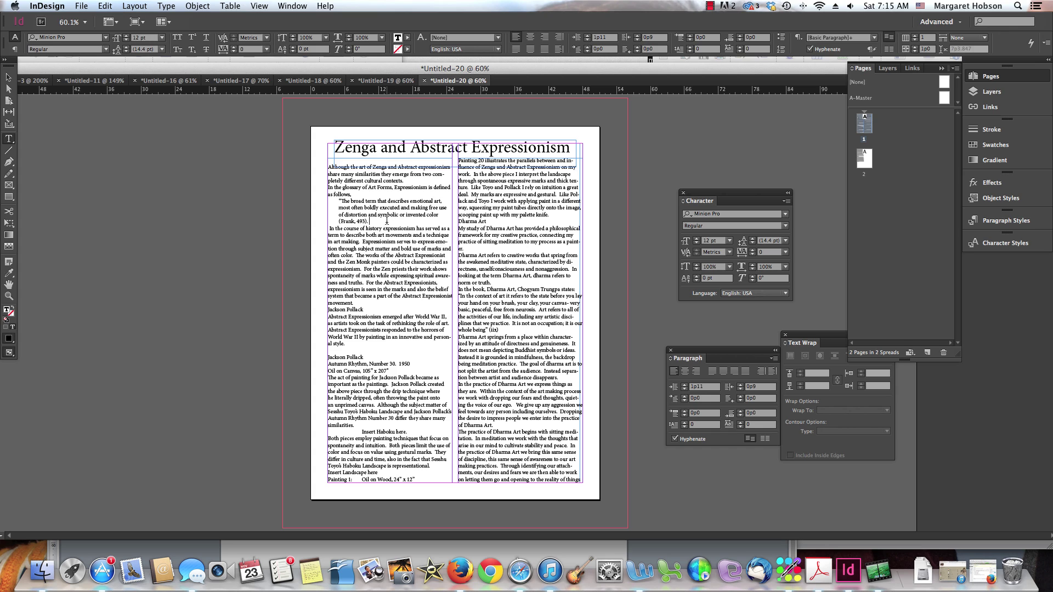
{"action": "left_click_drag", "start_coordinate": [387, 220], "coordinate": [339, 201]}
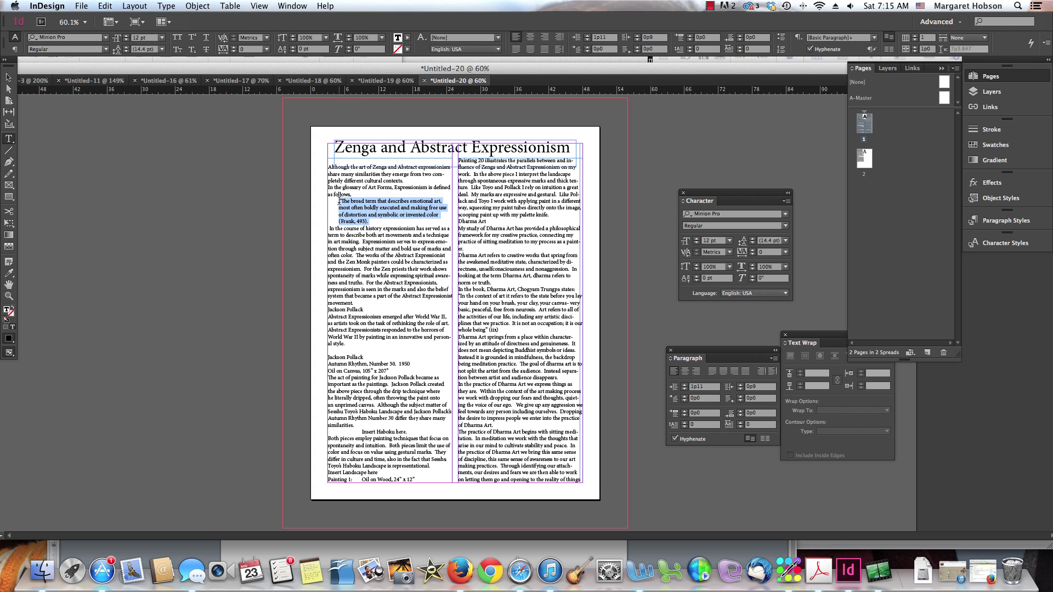
{"action": "left_click", "coordinate": [750, 388]}
{"action": "left_click", "coordinate": [398, 206]}
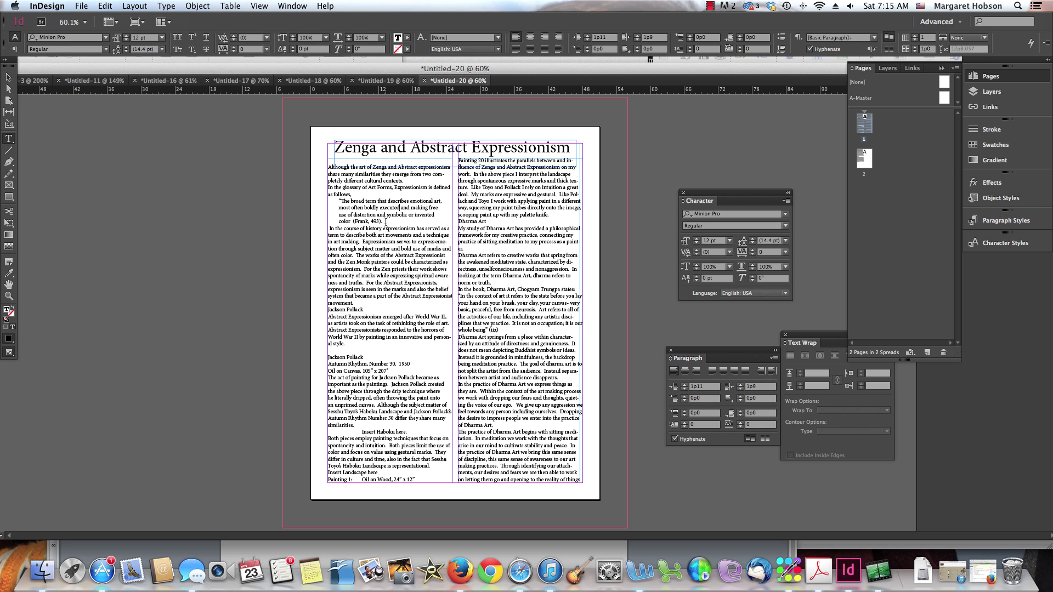
Create a new paragraph style, Paragraph Style 1, from the indented quote.
{"action": "left_click_drag", "start_coordinate": [382, 222], "coordinate": [339, 199]}
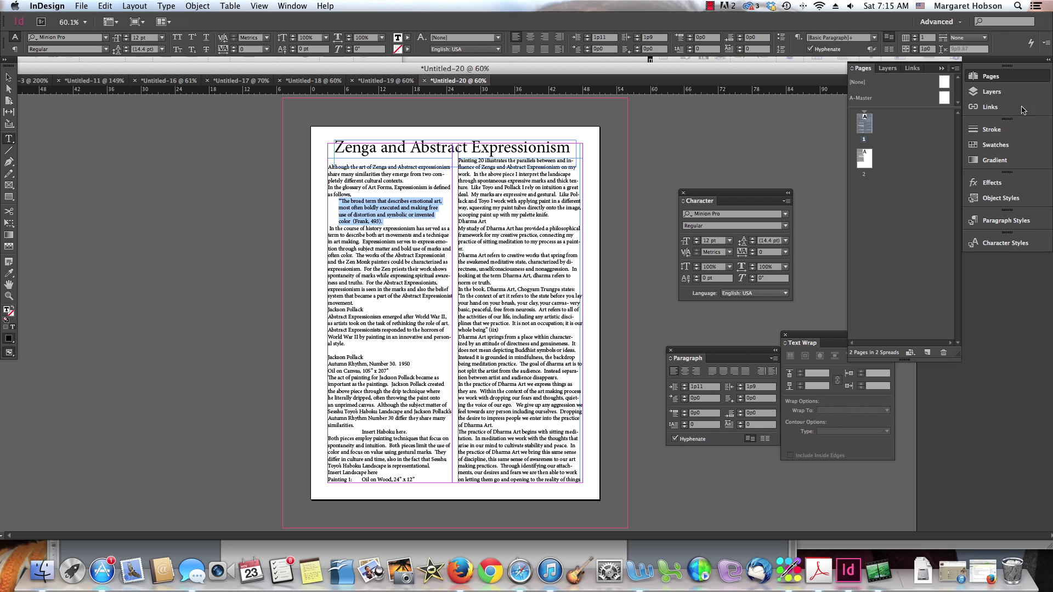
{"action": "left_click", "coordinate": [985, 221]}
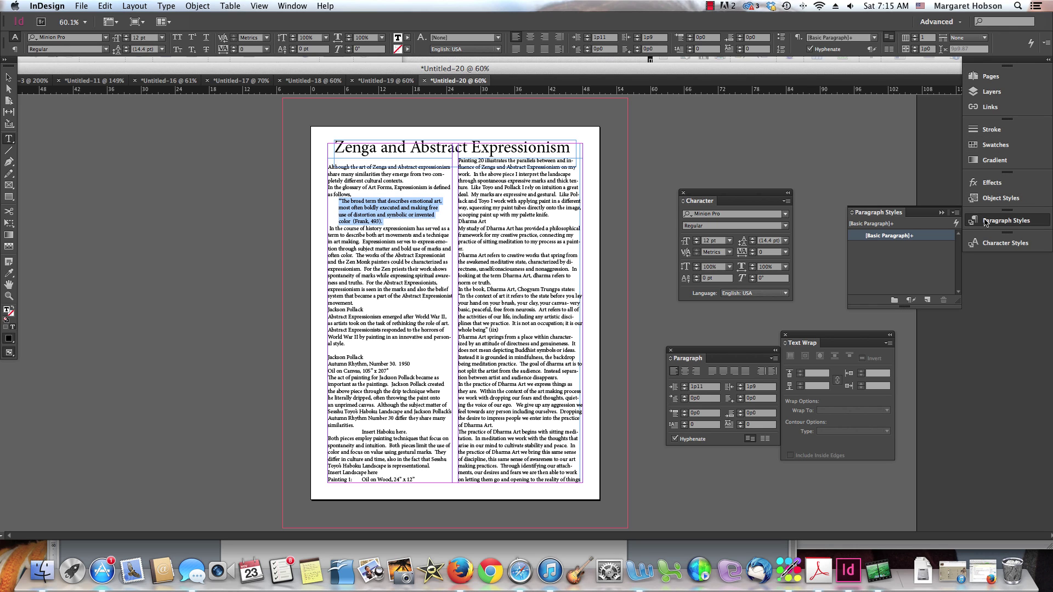
{"action": "left_click", "coordinate": [927, 301]}
{"action": "left_click", "coordinate": [883, 248]}
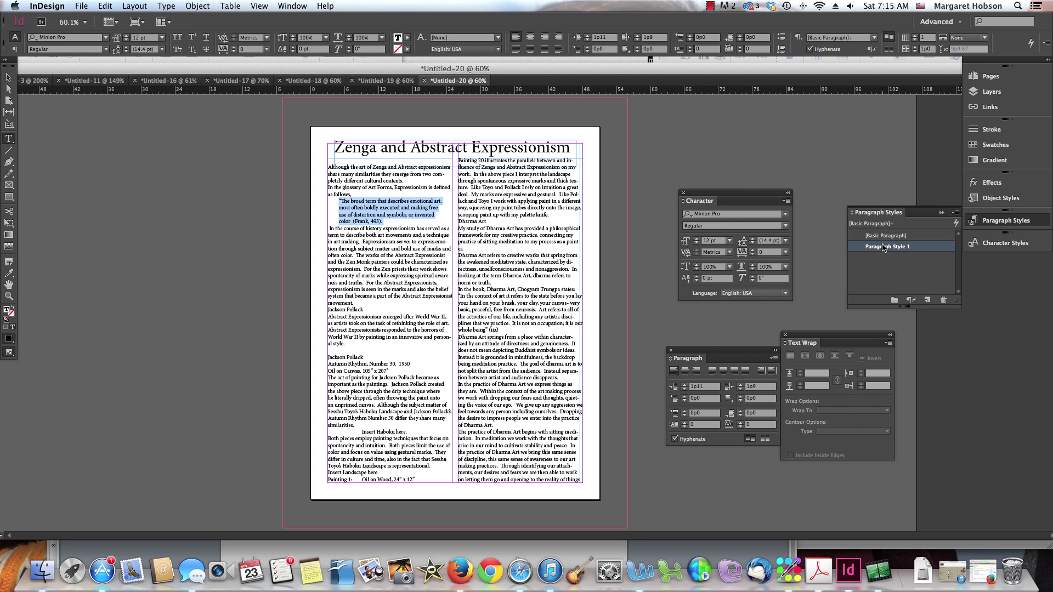
{"action": "double_click", "coordinate": [883, 247]}
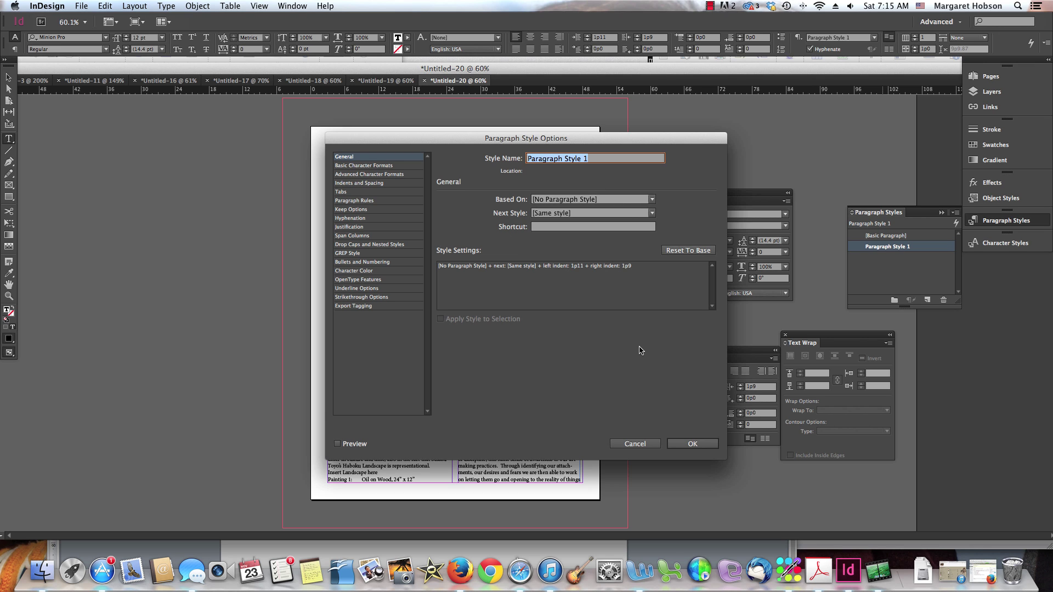
{"action": "left_click", "coordinate": [691, 445]}
Rename Paragraph Style 1 to quotes.
{"action": "double_click", "coordinate": [894, 248]}
{"action": "type", "text": "quote4"}
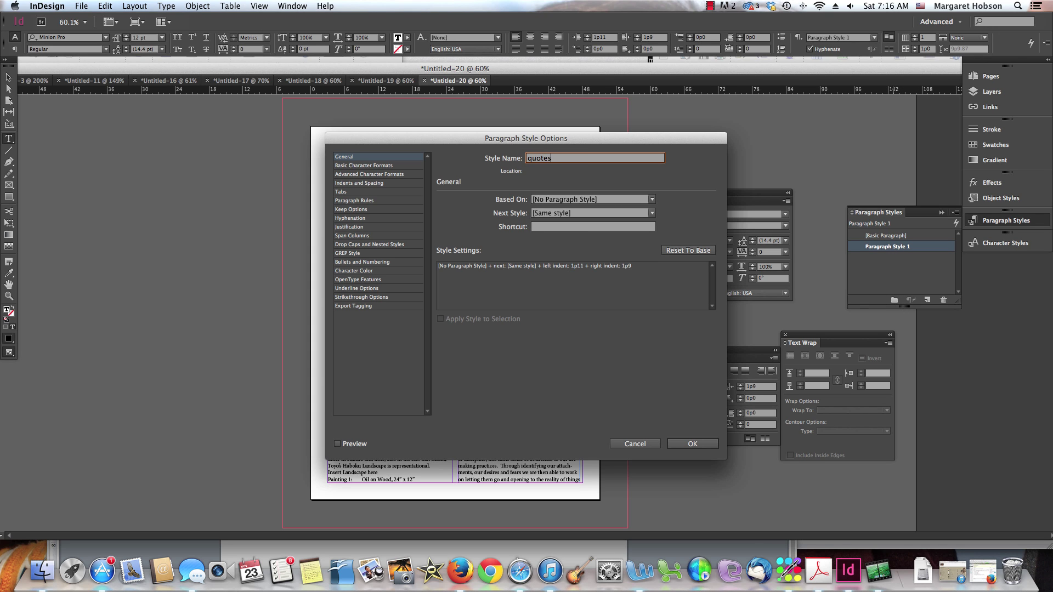
{"action": "left_click", "coordinate": [692, 444]}
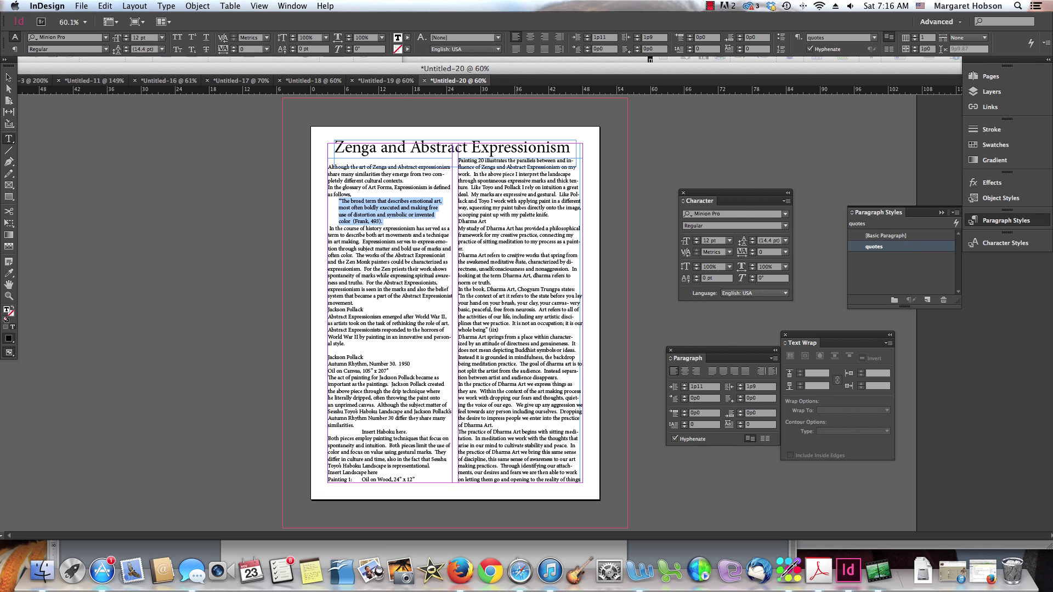
Apply the quotes style to the right column's 'In the context of art' quote, then select the Jackson Pollack line.
{"action": "left_click_drag", "start_coordinate": [501, 330], "coordinate": [458, 296]}
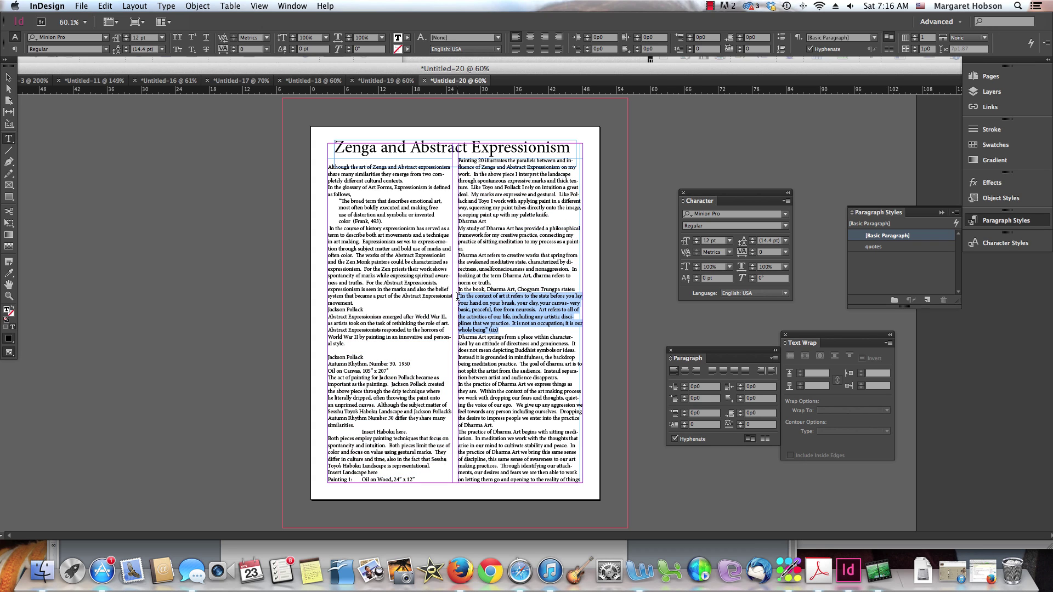
{"action": "left_click", "coordinate": [889, 253]}
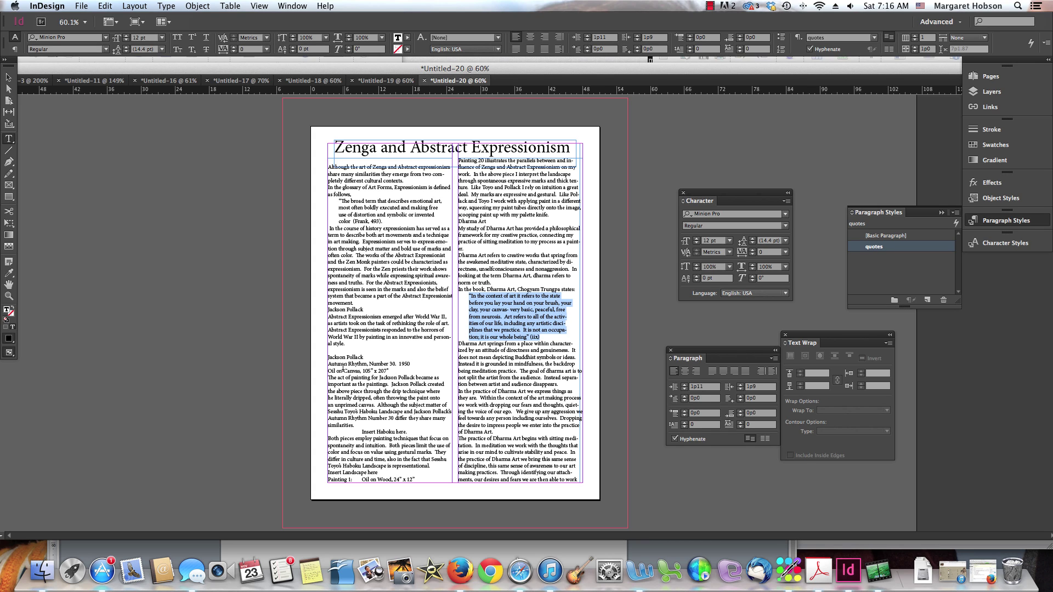
{"action": "left_click", "coordinate": [365, 310]}
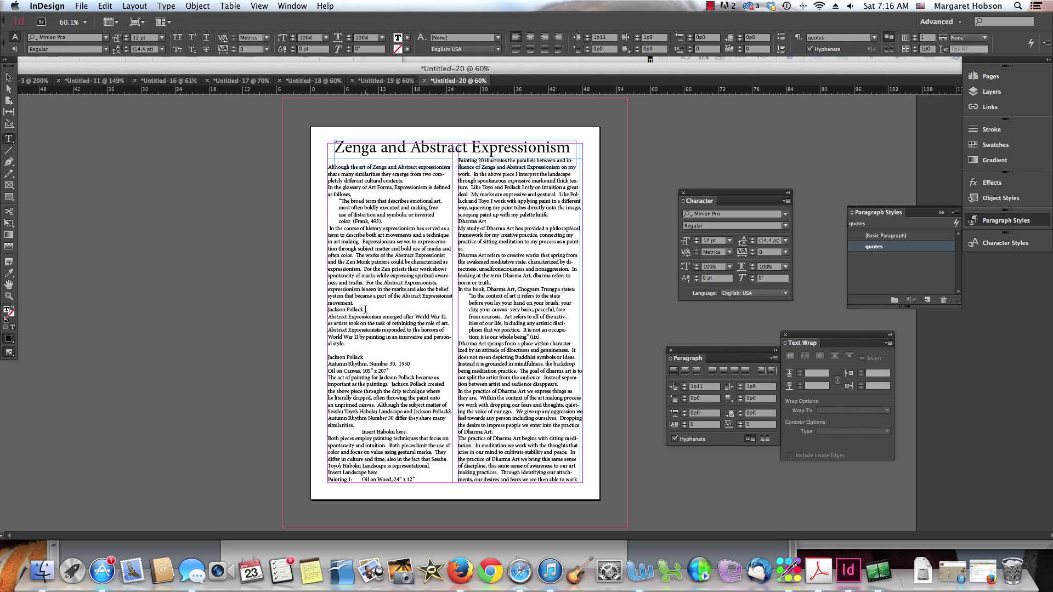
{"action": "left_click", "coordinate": [324, 309], "text": "shift"}
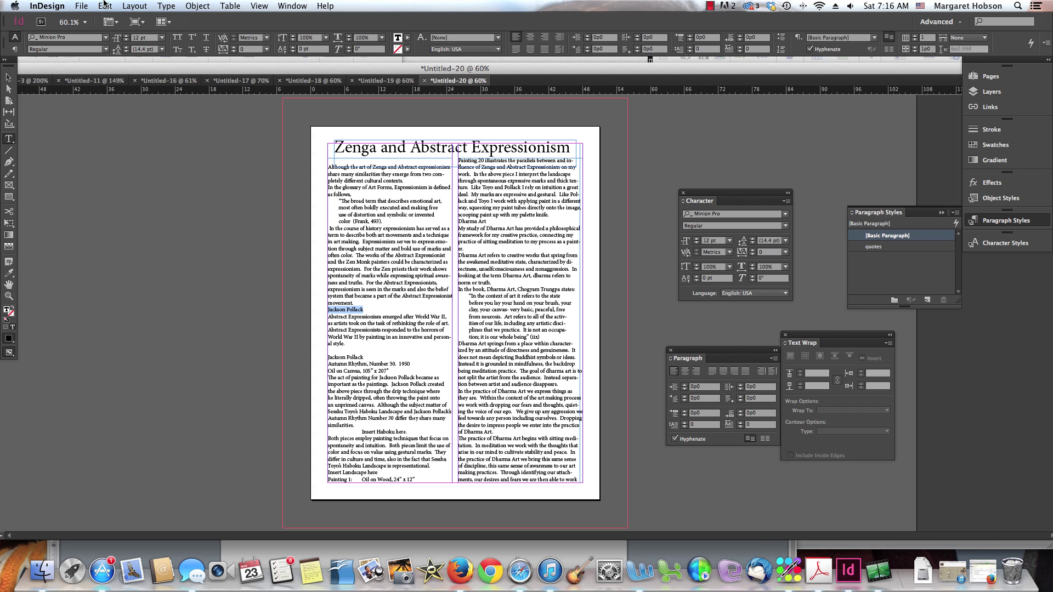
Create a new blank letter-size document, Untitled-21, with 2 columns.
{"action": "left_click", "coordinate": [83, 5]}
{"action": "mouse_move", "coordinate": [141, 19]}
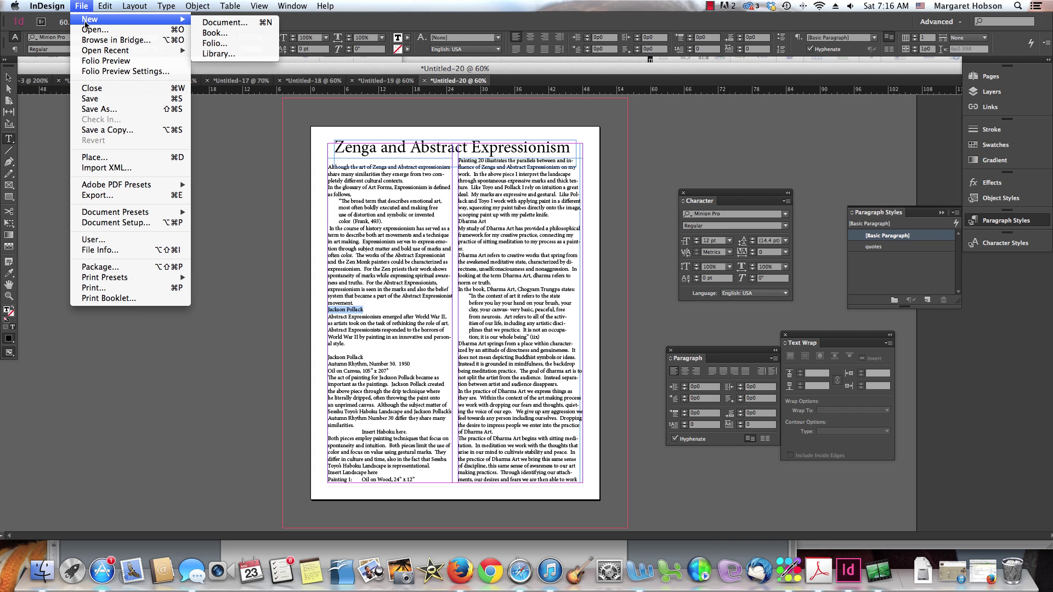
{"action": "left_click", "coordinate": [233, 23]}
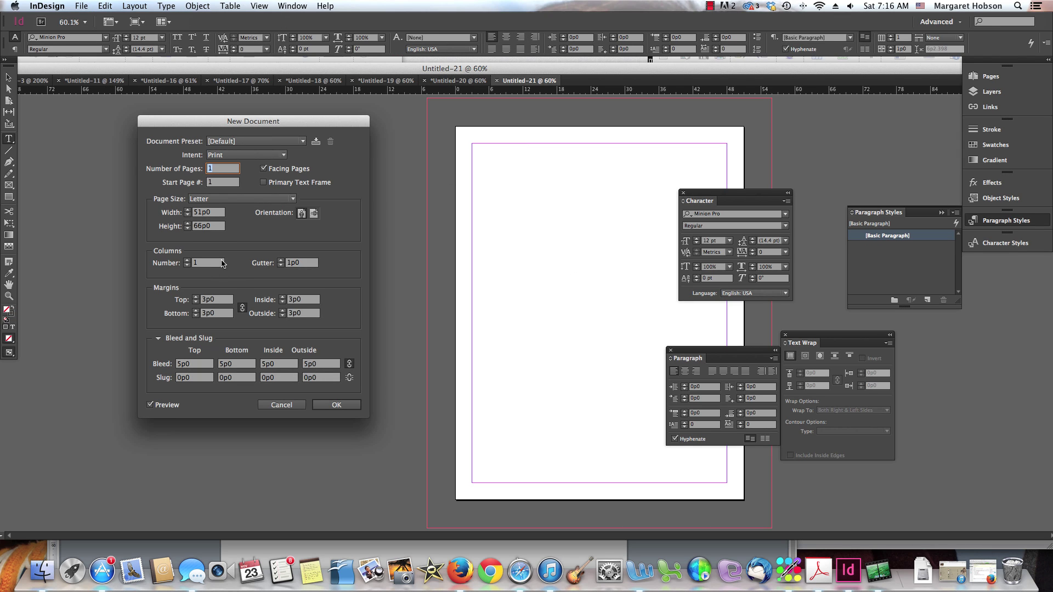
{"action": "left_click", "coordinate": [193, 263]}
{"action": "left_click", "coordinate": [186, 265]}
{"action": "left_click", "coordinate": [187, 261]}
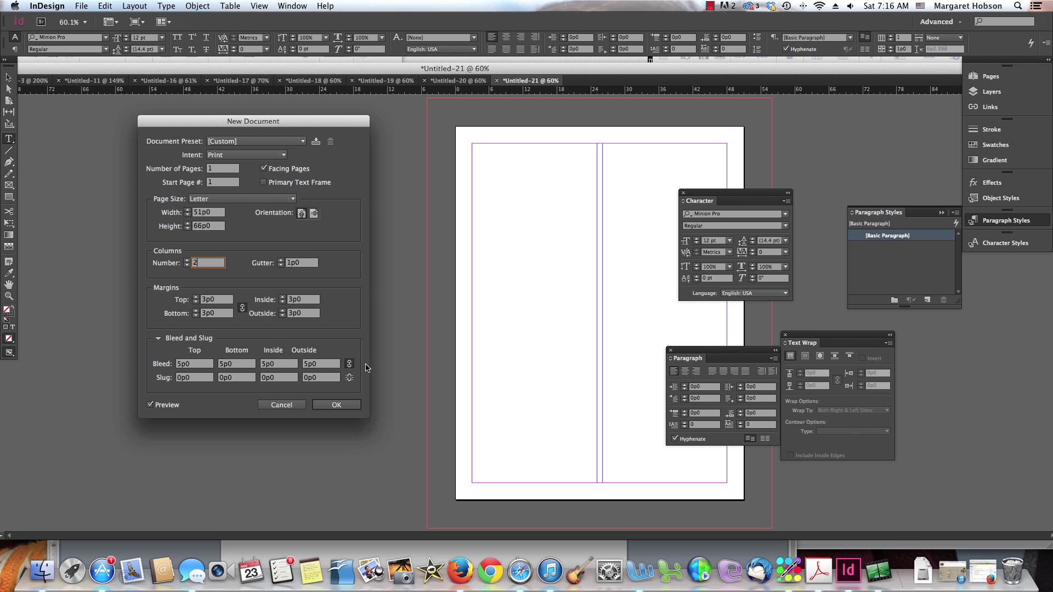
{"action": "left_click", "coordinate": [335, 405]}
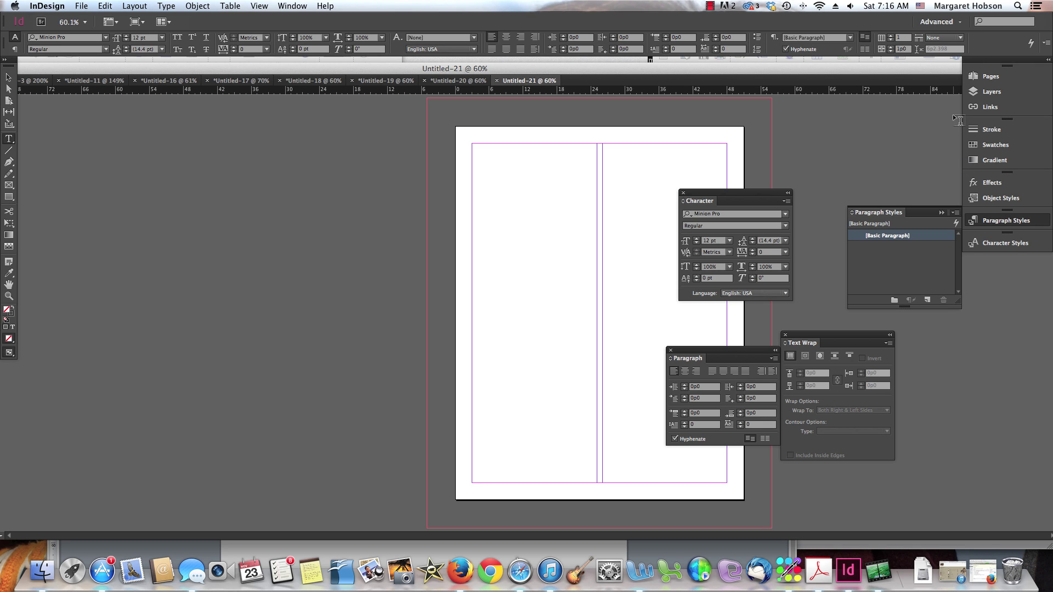
{"action": "left_click_drag", "start_coordinate": [359, 68], "coordinate": [333, 62]}
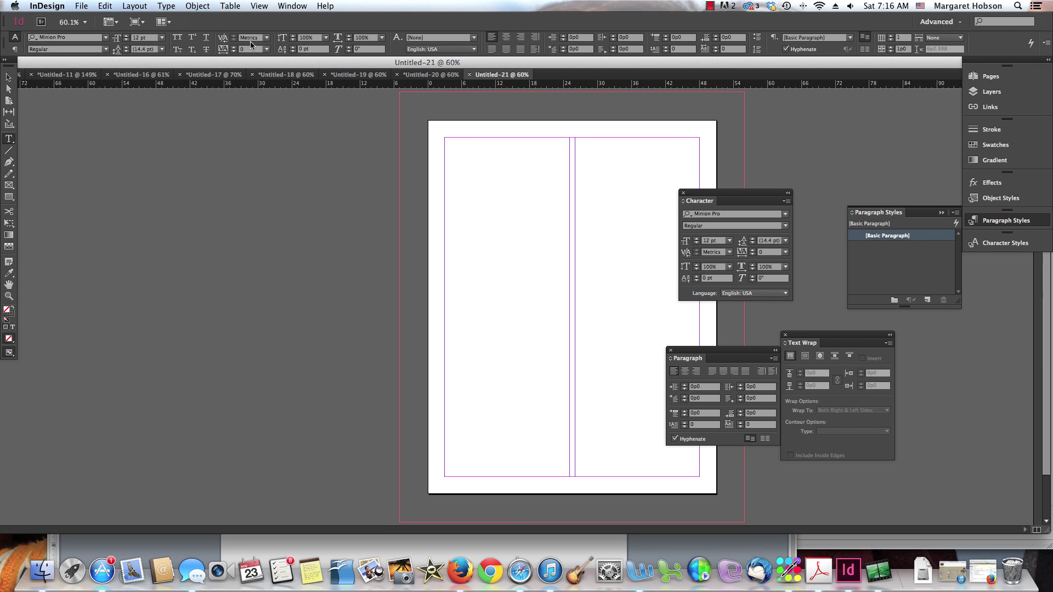
{"action": "left_click", "coordinate": [81, 6]}
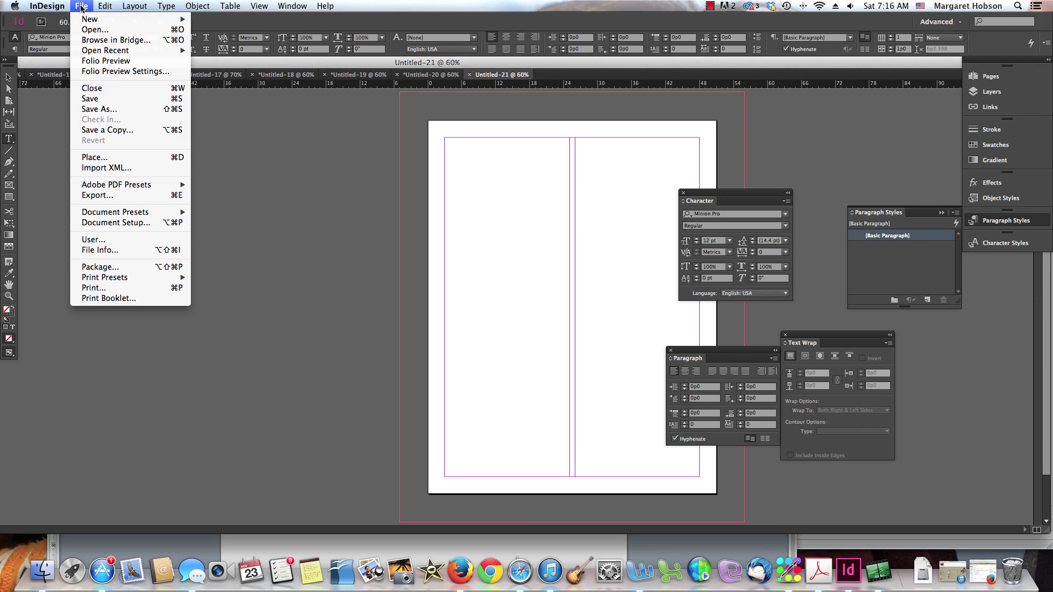
Place zenga.doc into a text frame drawn across the left column.
{"action": "left_click", "coordinate": [91, 158]}
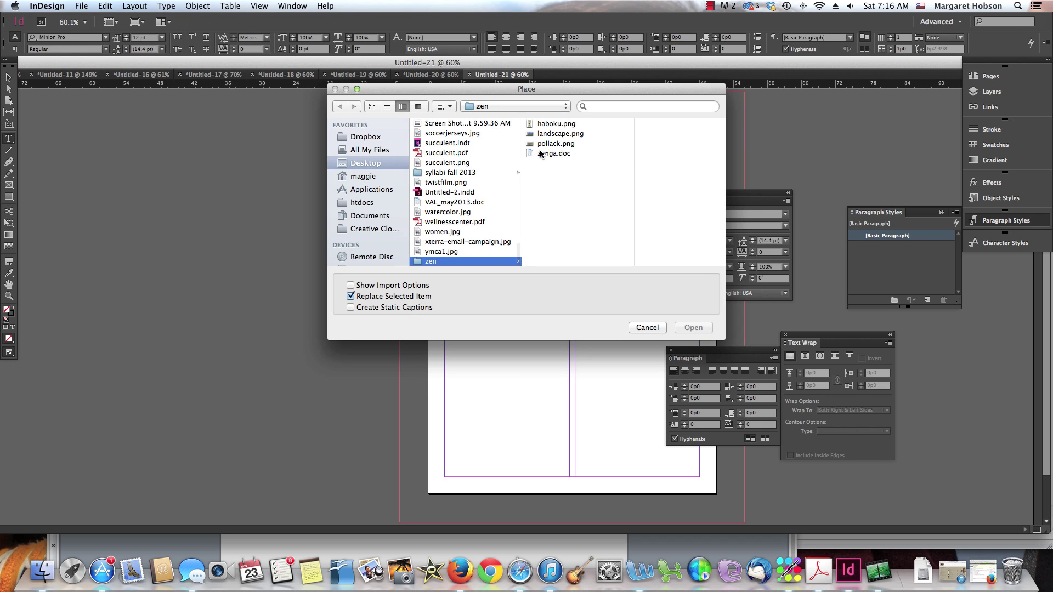
{"action": "left_click", "coordinate": [554, 153]}
{"action": "left_click", "coordinate": [693, 327]}
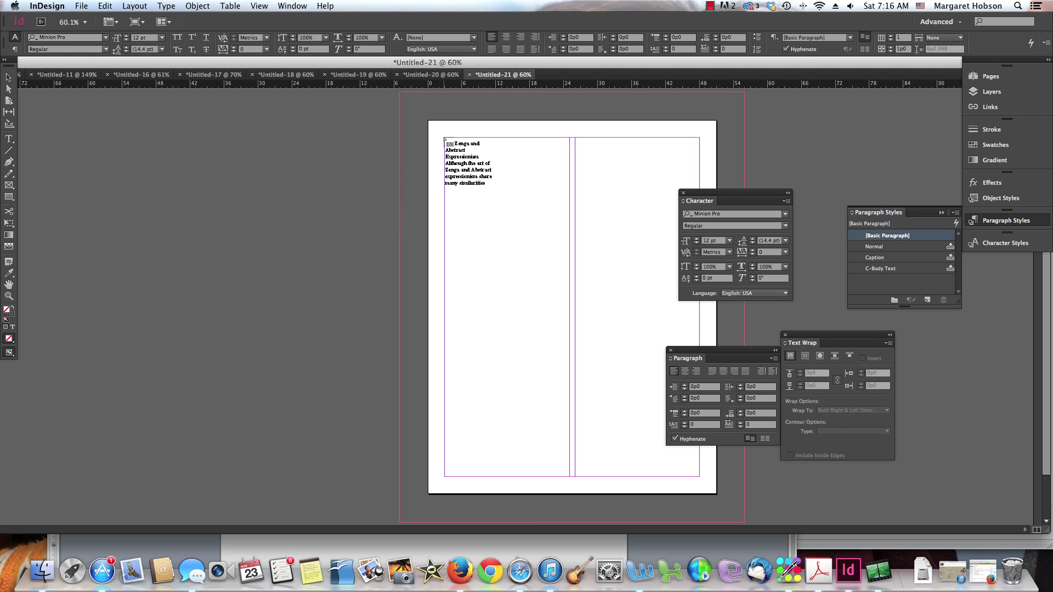
{"action": "left_click_drag", "start_coordinate": [443, 138], "coordinate": [569, 475]}
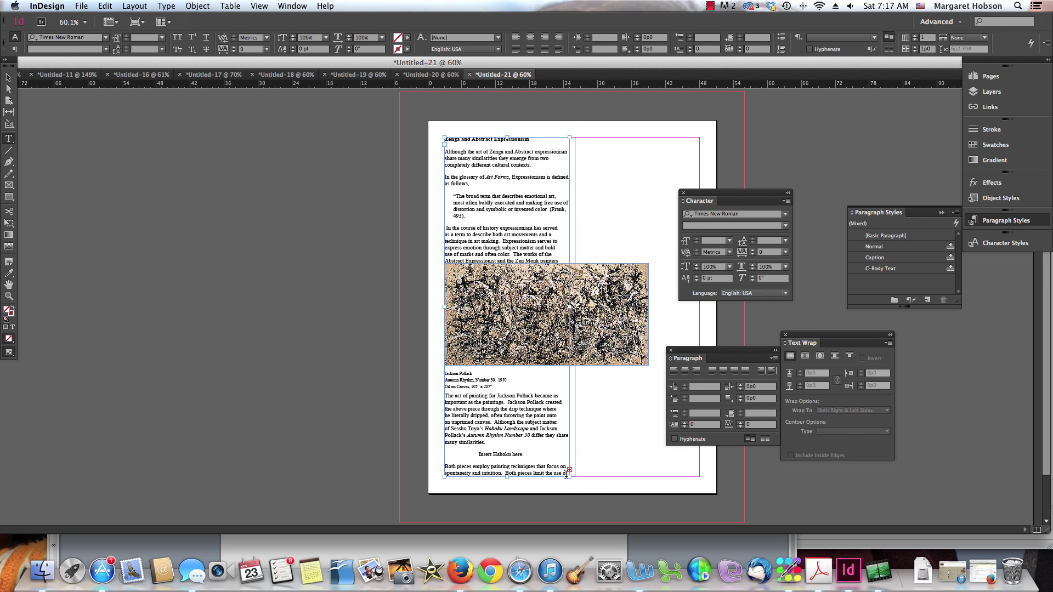
Delete the imported Pollock painting image from the page.
{"action": "left_click", "coordinate": [8, 77]}
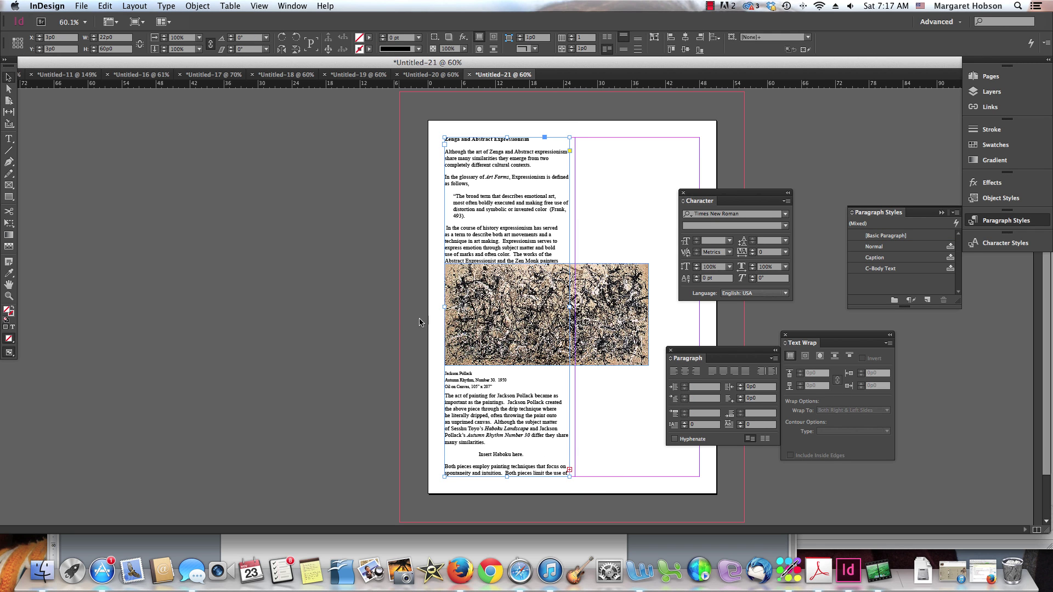
{"action": "left_click", "coordinate": [502, 317]}
{"action": "key", "text": "Delete"}
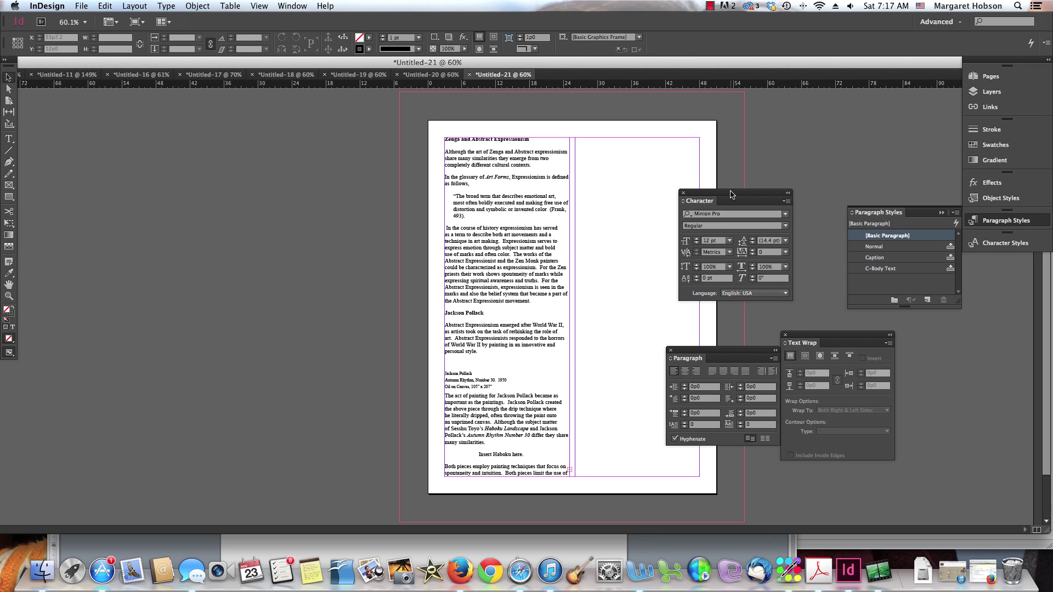
{"action": "left_click_drag", "start_coordinate": [731, 190], "coordinate": [874, 110]}
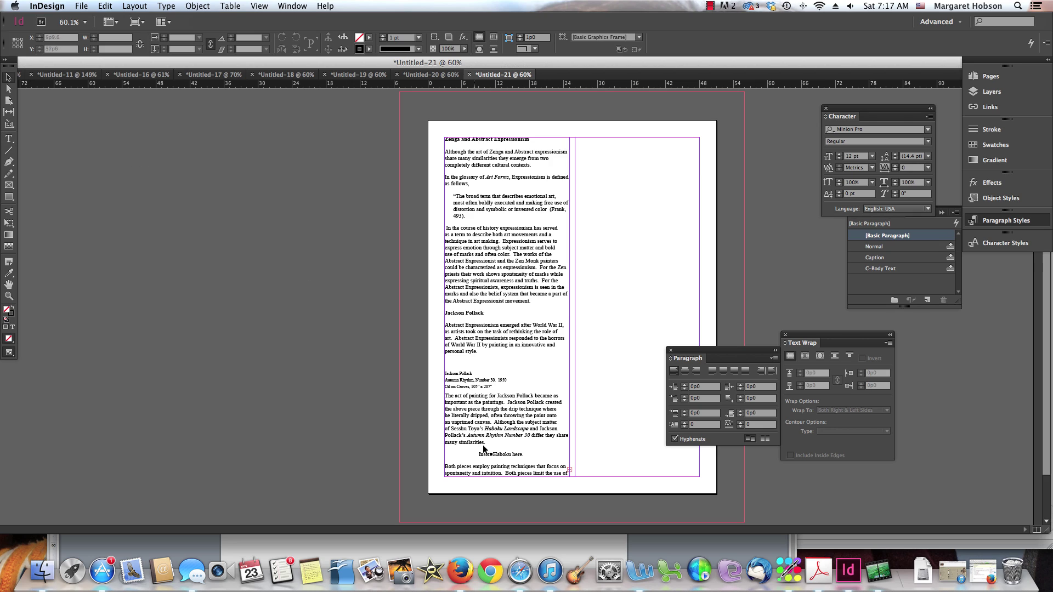
Thread the left frame's overflow text into a new frame in the right column.
{"action": "left_click", "coordinate": [569, 468]}
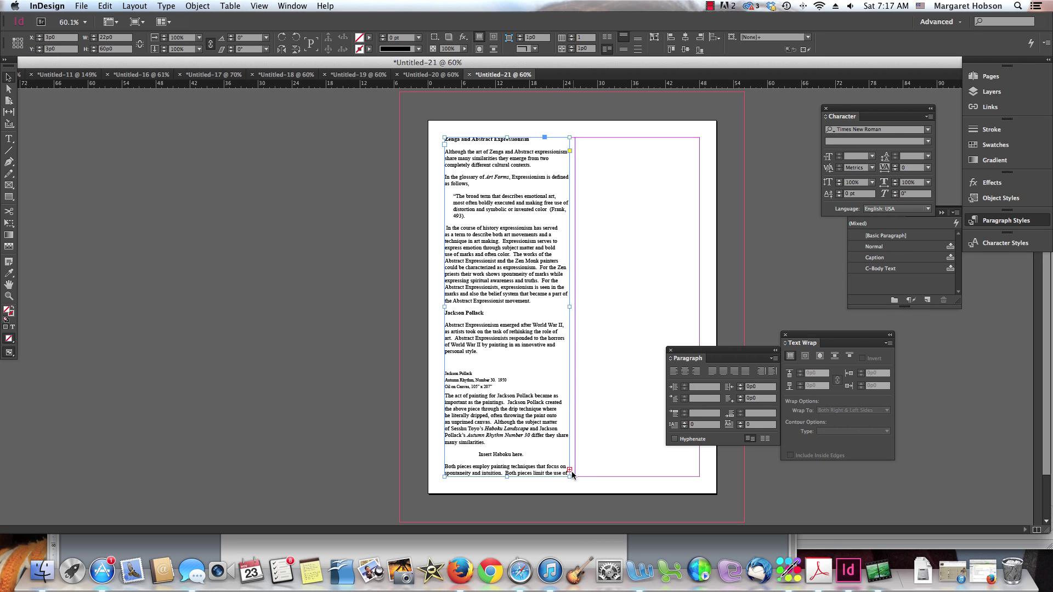
{"action": "left_click", "coordinate": [570, 472]}
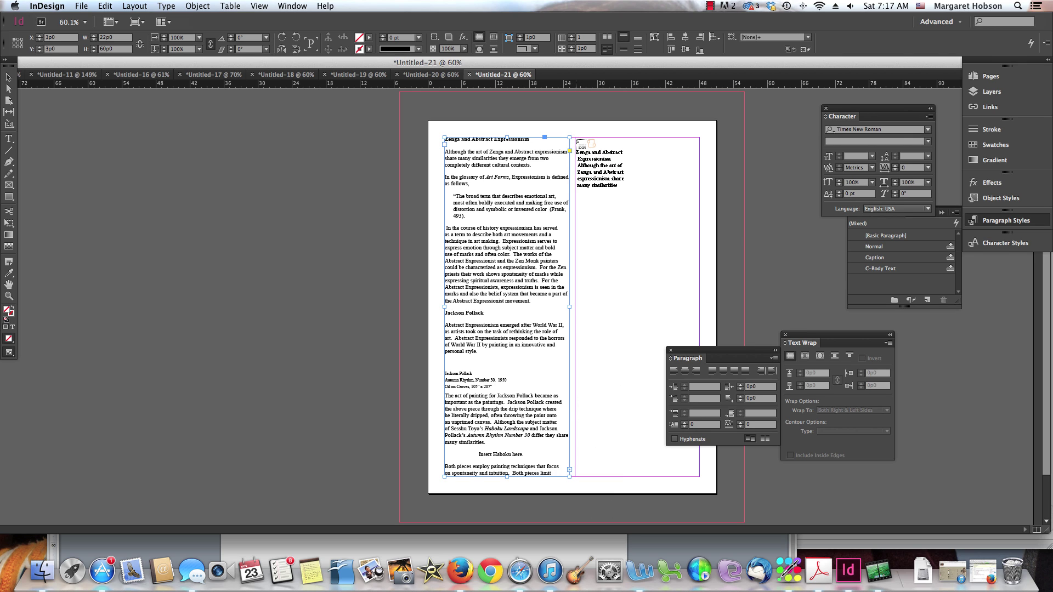
{"action": "left_click_drag", "start_coordinate": [575, 138], "coordinate": [699, 475]}
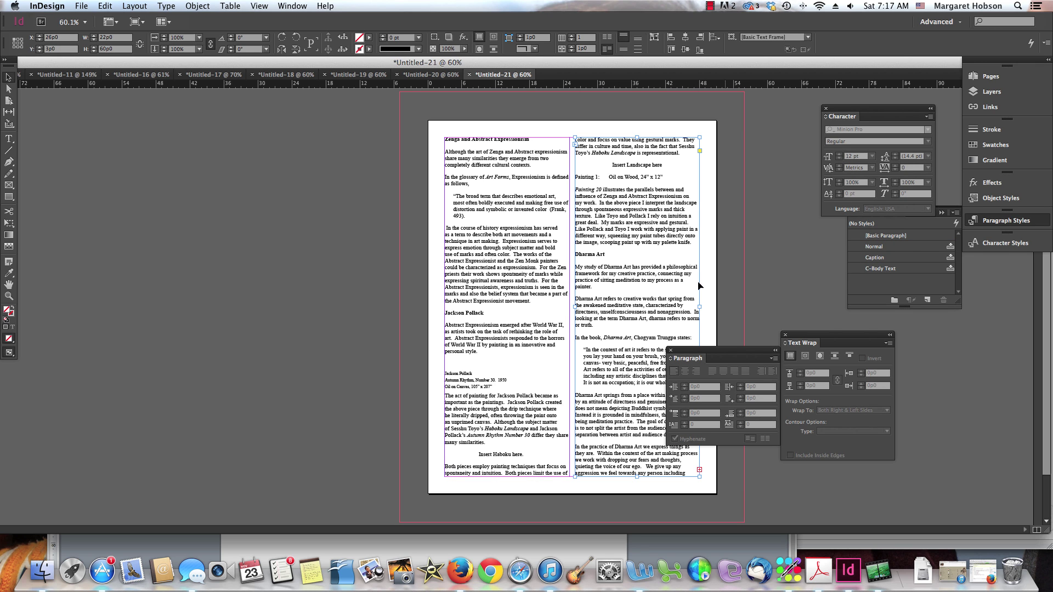
Add a second page to the document from the Pages panel.
{"action": "left_click_drag", "start_coordinate": [843, 111], "coordinate": [746, 137]}
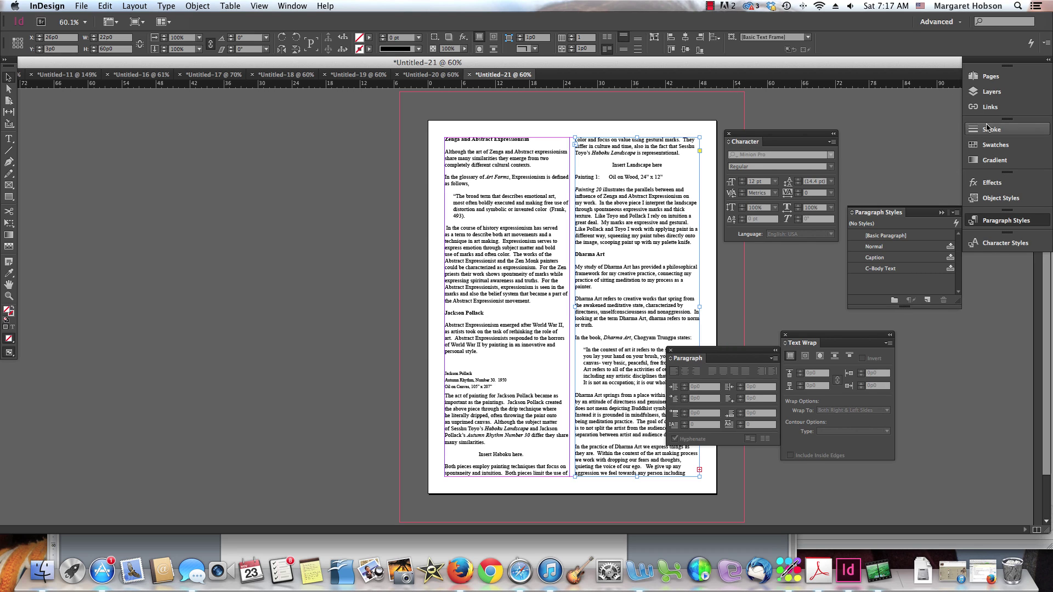
{"action": "left_click", "coordinate": [988, 77]}
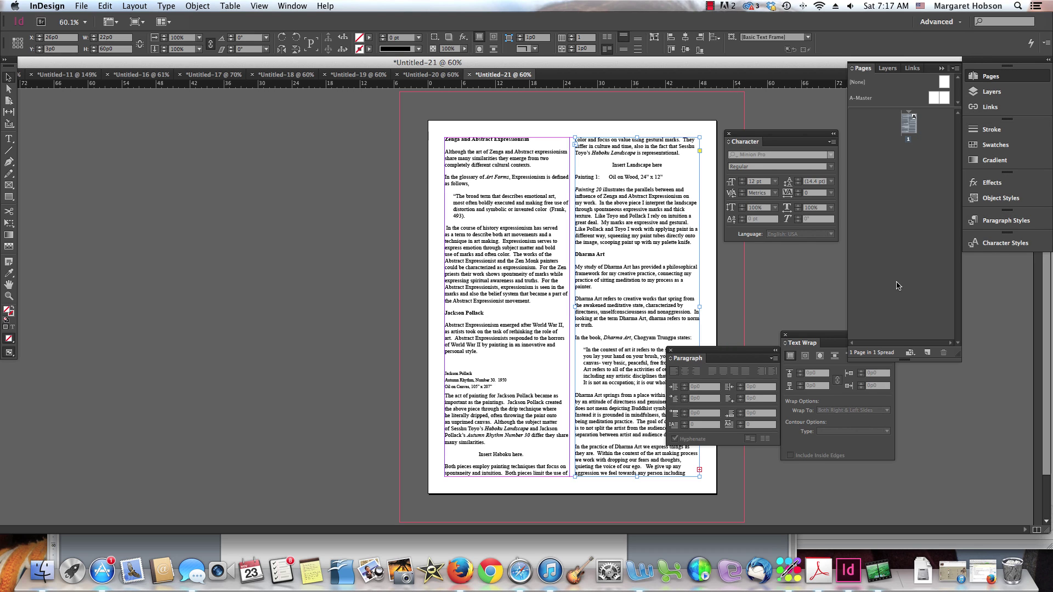
{"action": "left_click", "coordinate": [926, 354]}
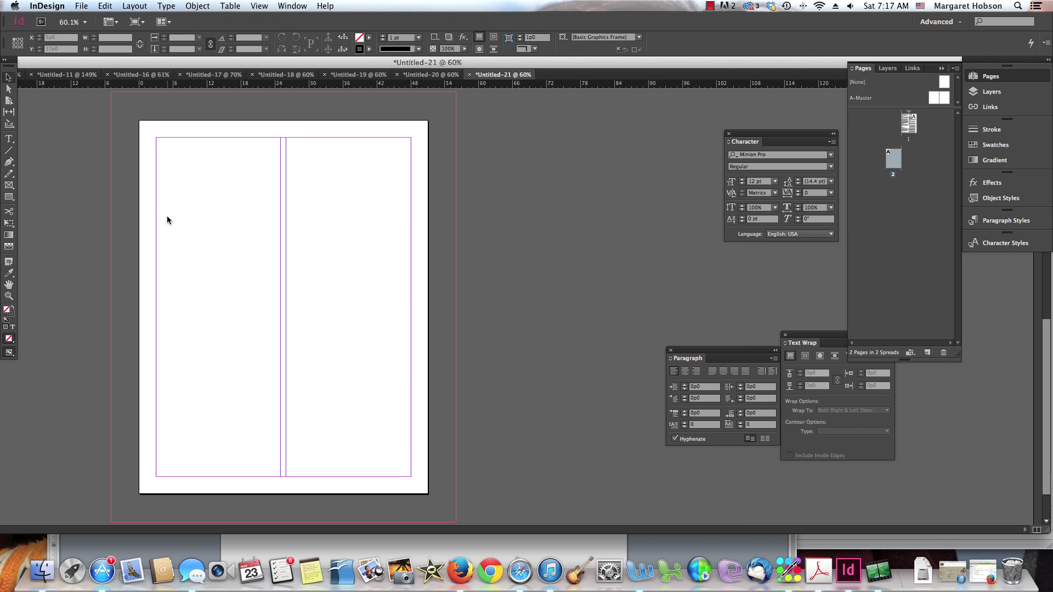
Thread the right-column overflow into a new frame in page 2's left column.
{"action": "double_click", "coordinate": [908, 125]}
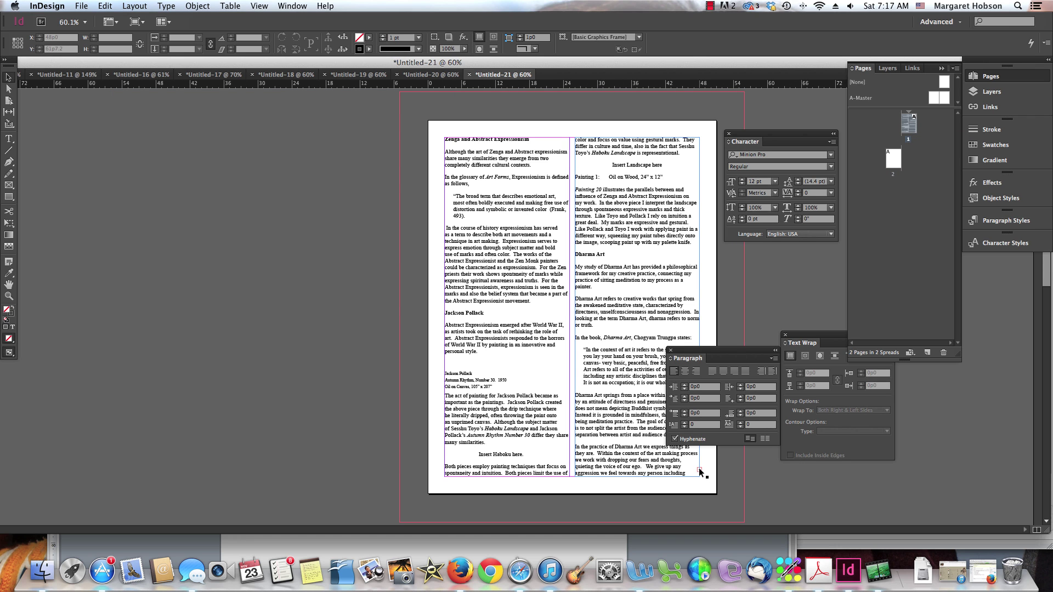
{"action": "left_click", "coordinate": [699, 469]}
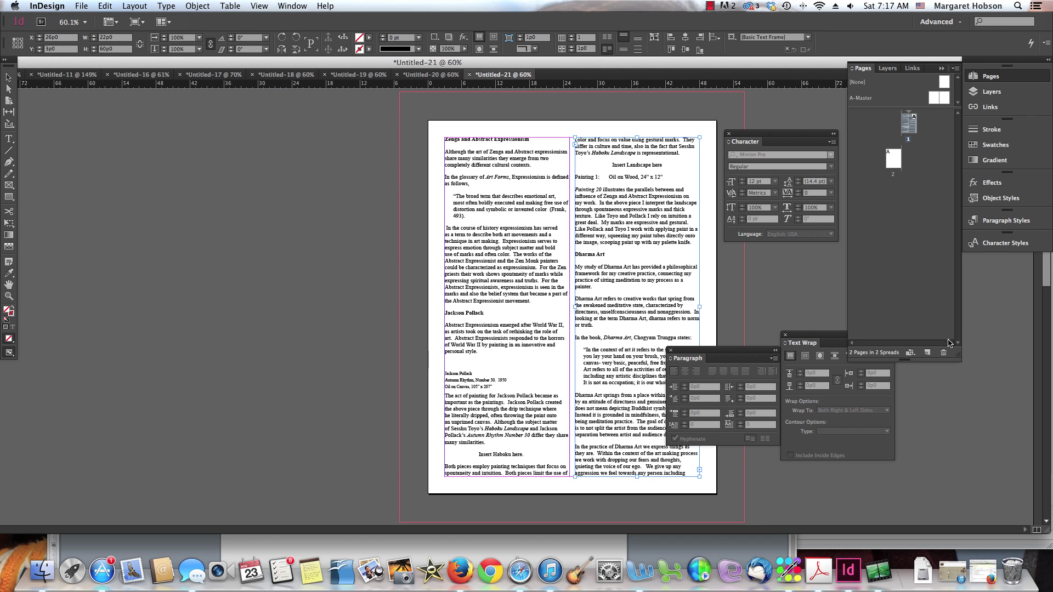
{"action": "double_click", "coordinate": [896, 162]}
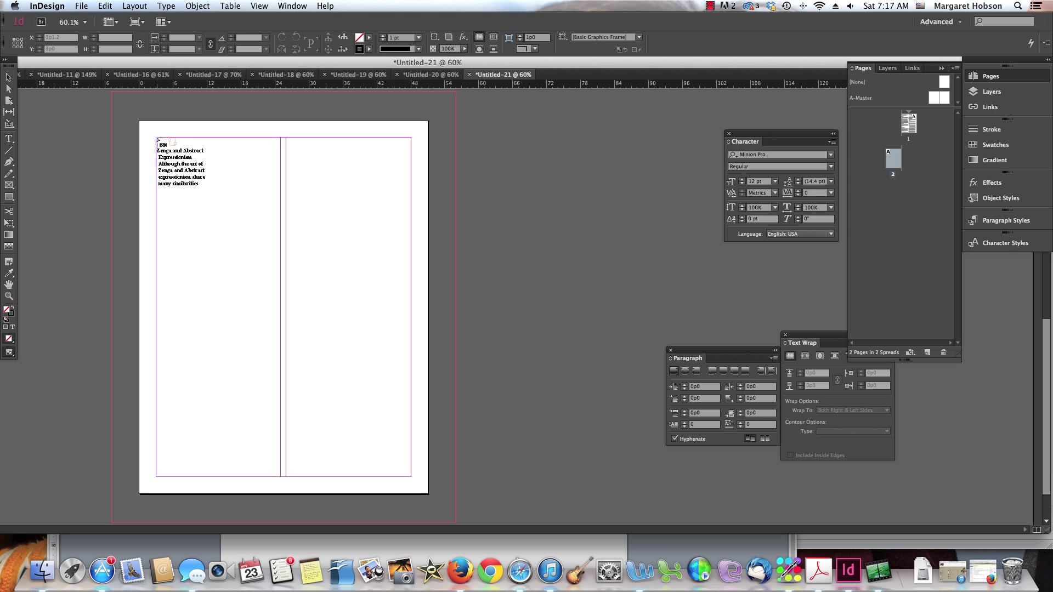
{"action": "left_click_drag", "start_coordinate": [157, 138], "coordinate": [280, 477]}
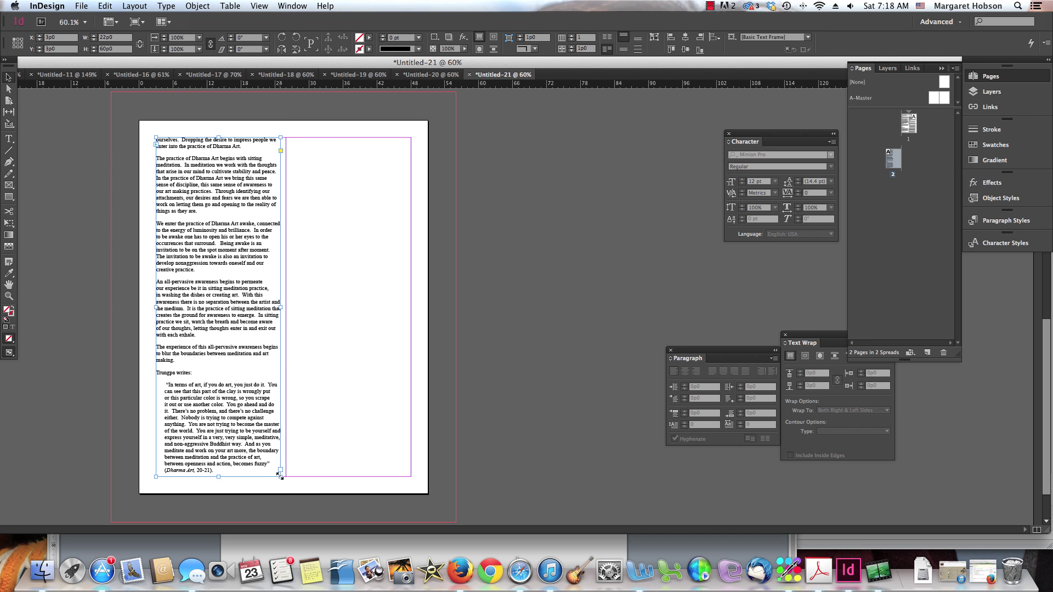